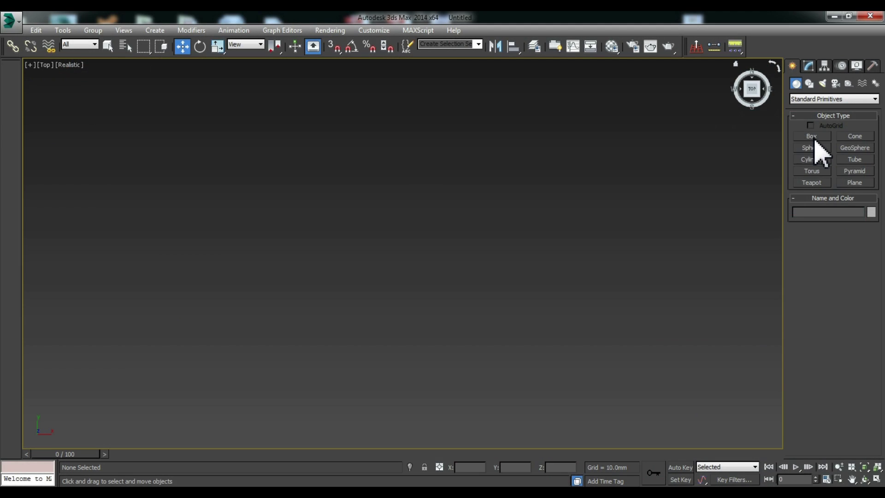
Draw the large thin floor box Box001 in the Top view and move it to the origin
{"action": "left_click", "coordinate": [812, 136]}
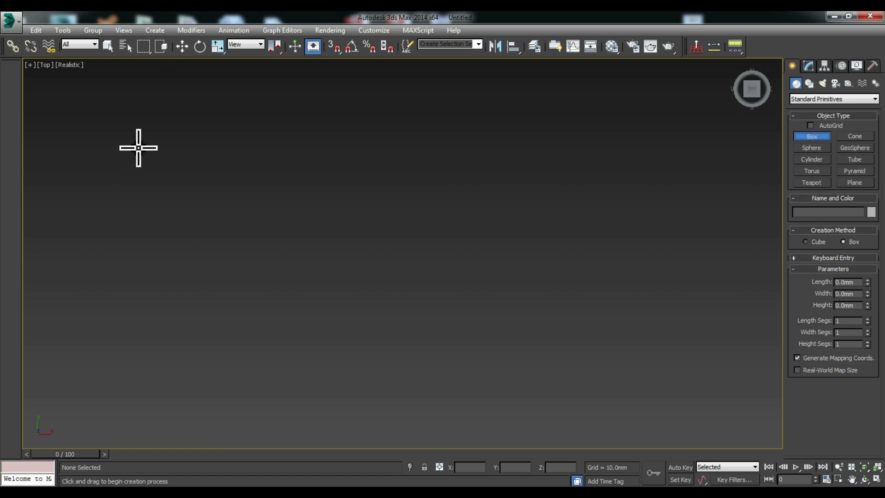
{"action": "mouse_move", "coordinate": [100, 150]}
{"action": "left_mouse_down"}
{"action": "mouse_move", "coordinate": [476, 357]}
{"action": "mouse_move", "coordinate": [547, 407]}
{"action": "mouse_move", "coordinate": [516, 427]}
{"action": "mouse_move", "coordinate": [529, 429]}
{"action": "left_mouse_up"}
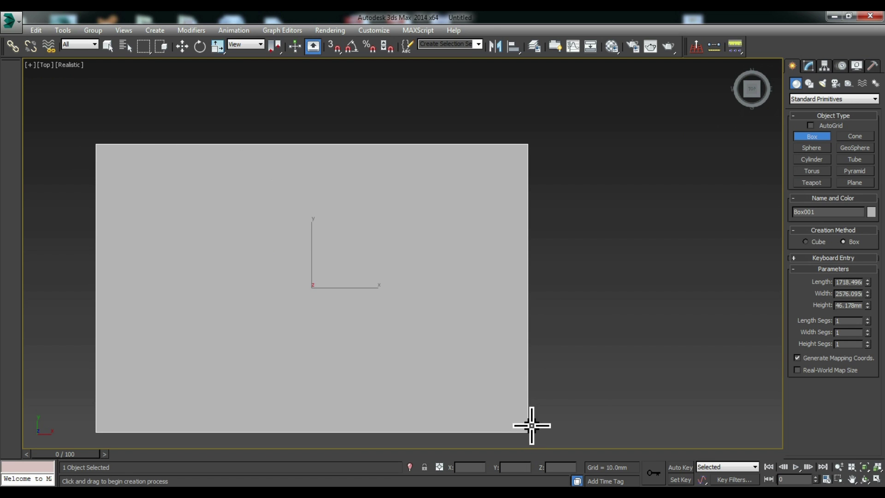
{"action": "left_click", "coordinate": [523, 423]}
{"action": "key", "text": "w"}
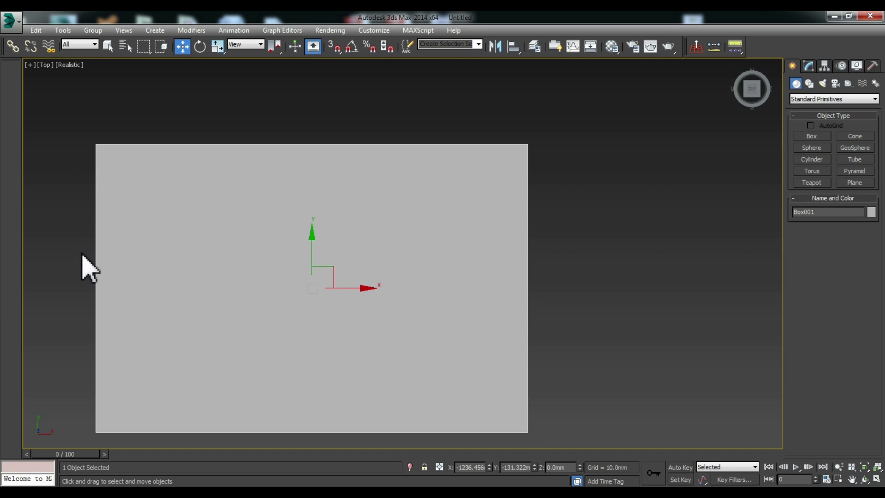
{"action": "left_click_drag", "start_coordinate": [363, 289], "coordinate": [474, 292]}
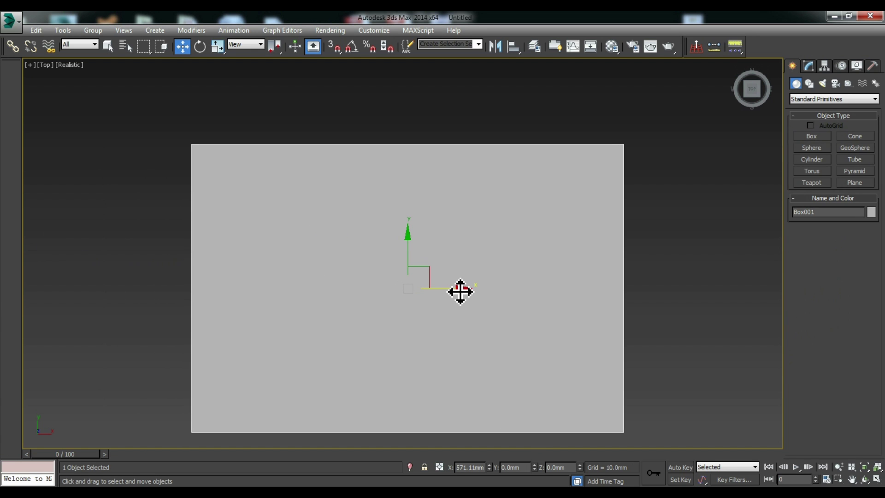
{"action": "mouse_move", "coordinate": [166, 417]}
{"action": "middle_mouse_down", "text": "alt"}
{"action": "mouse_move", "coordinate": [198, 322]}
{"action": "mouse_move", "coordinate": [180, 310]}
{"action": "middle_mouse_up", "text": "alt"}
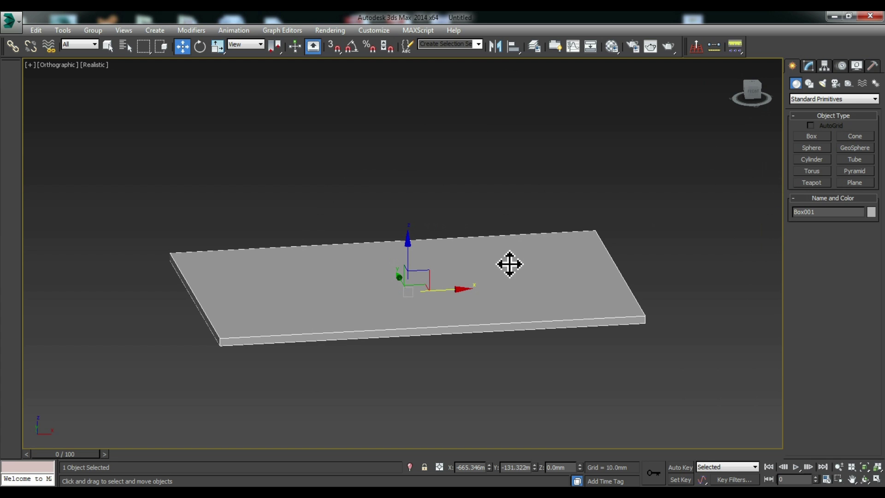
Convert the slab to Editable Poly and connect its edge ring with 2 segments, pinch 92
{"action": "right_click", "coordinate": [453, 277]}
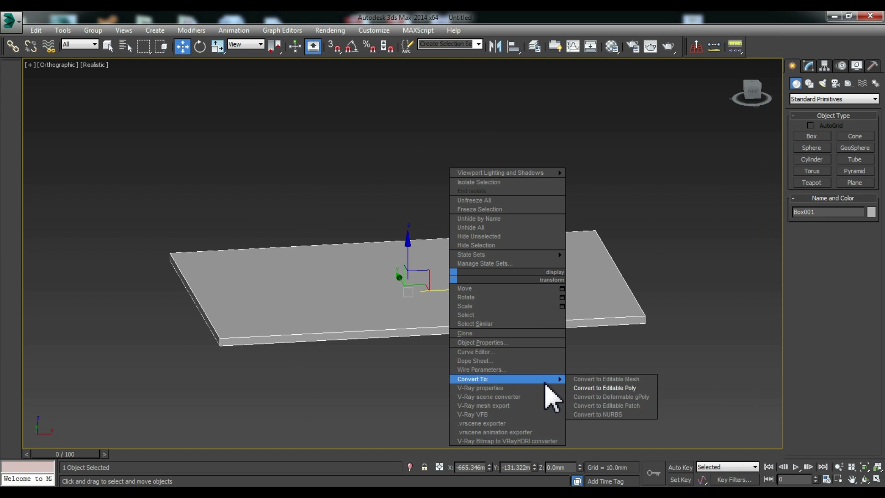
{"action": "left_click", "coordinate": [595, 387]}
{"action": "left_click", "coordinate": [817, 221]}
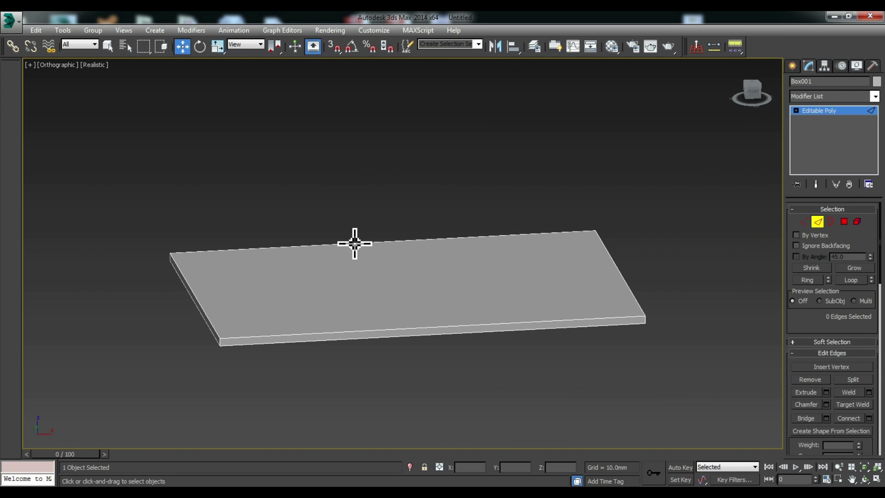
{"action": "left_click", "coordinate": [333, 243]}
{"action": "key", "text": "alt+r"}
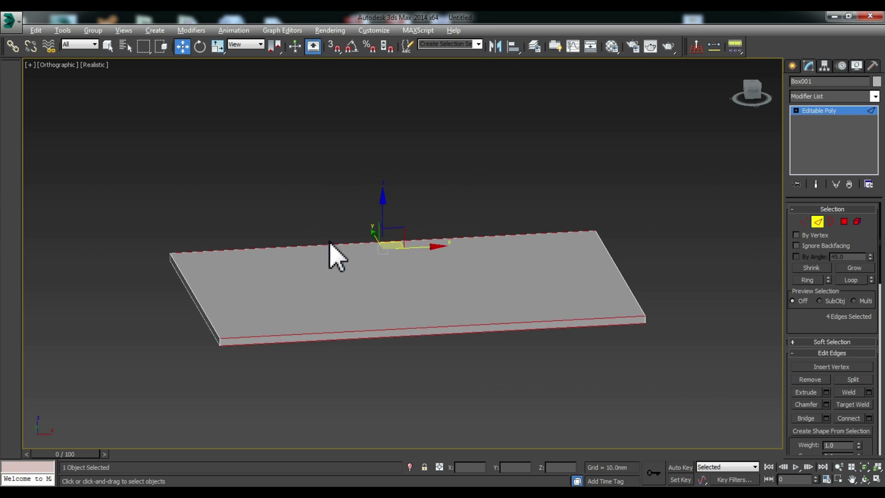
{"action": "right_click", "coordinate": [326, 239]}
{"action": "left_click", "coordinate": [213, 277]}
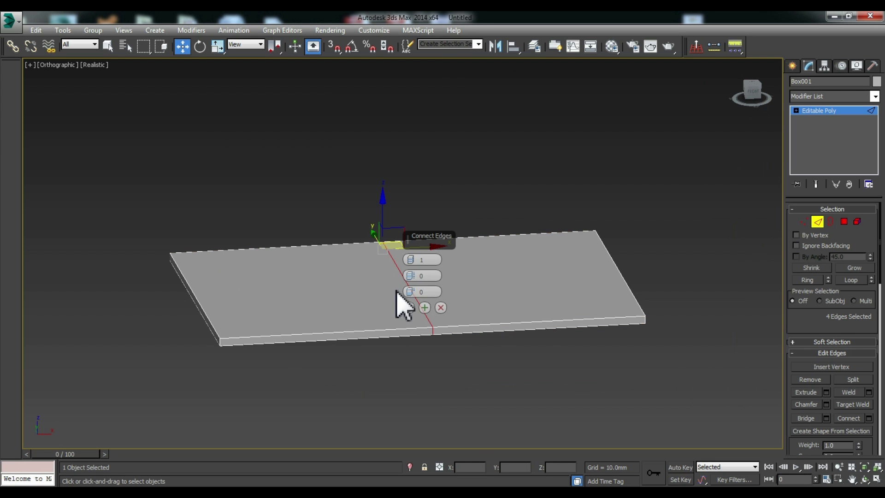
{"action": "mouse_move", "coordinate": [412, 256]}
{"action": "left_mouse_down"}
{"action": "mouse_move", "coordinate": [415, 300]}
{"action": "mouse_move", "coordinate": [421, 227]}
{"action": "left_mouse_up"}
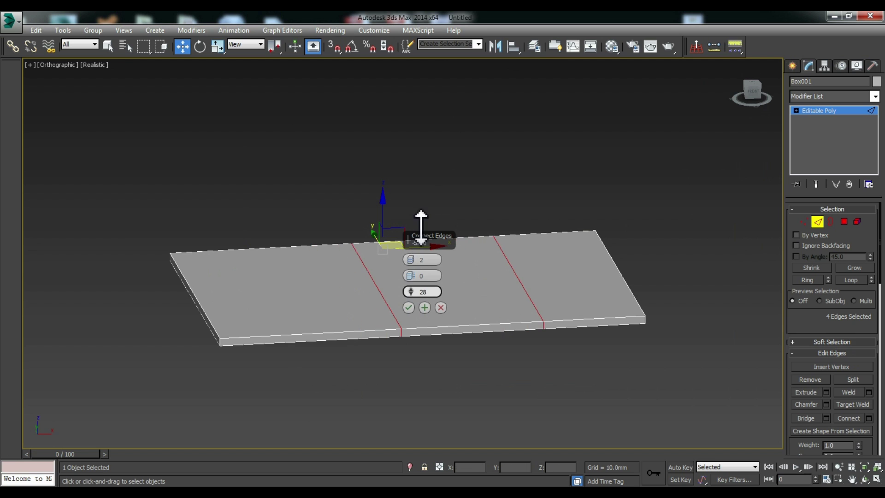
{"action": "left_click_drag", "start_coordinate": [411, 276], "coordinate": [433, 70]}
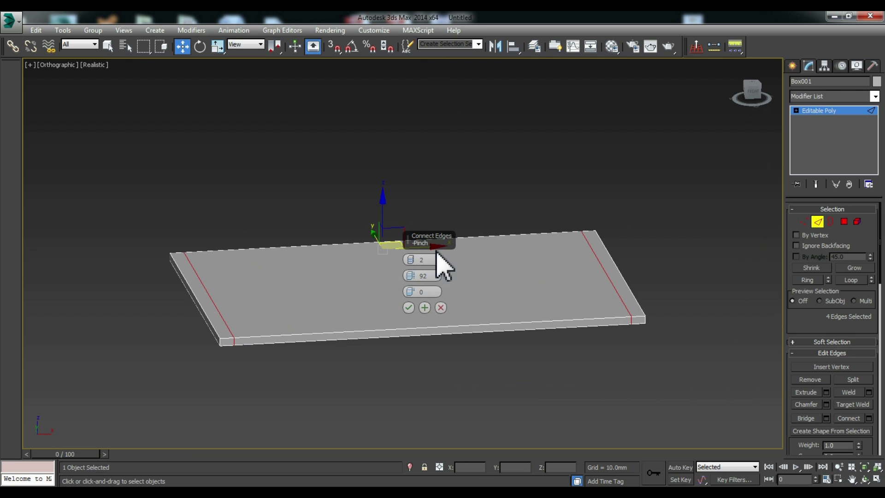
{"action": "left_click", "coordinate": [409, 307]}
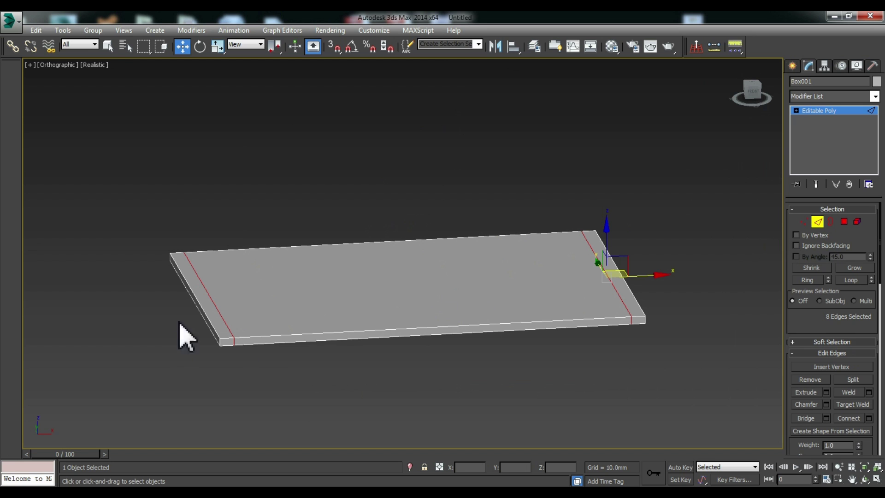
Connect the new loop's edge ring again to add edges running along the slab
{"action": "left_click", "coordinate": [202, 288]}
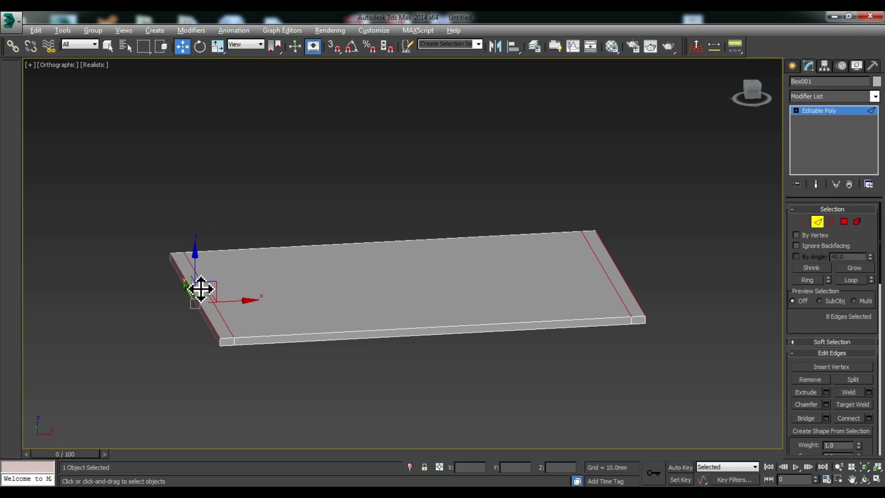
{"action": "key", "text": "ctrl+z"}
{"action": "right_click", "coordinate": [201, 286]}
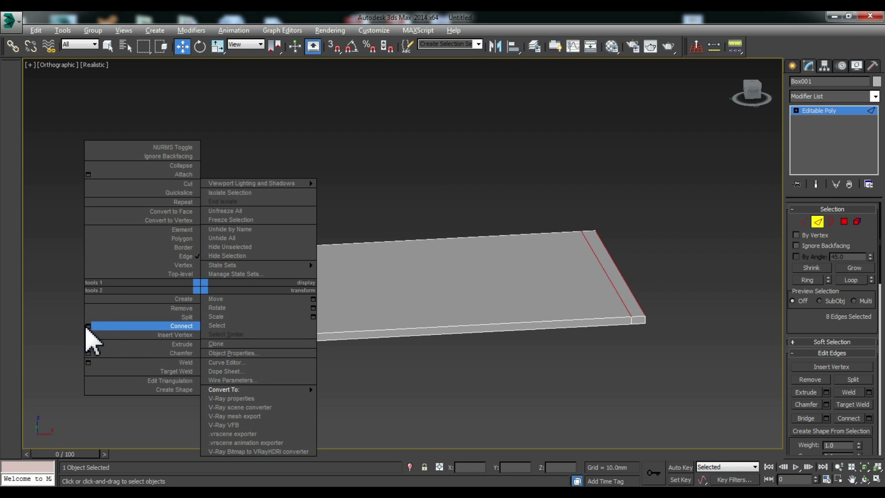
{"action": "left_click", "coordinate": [89, 326]}
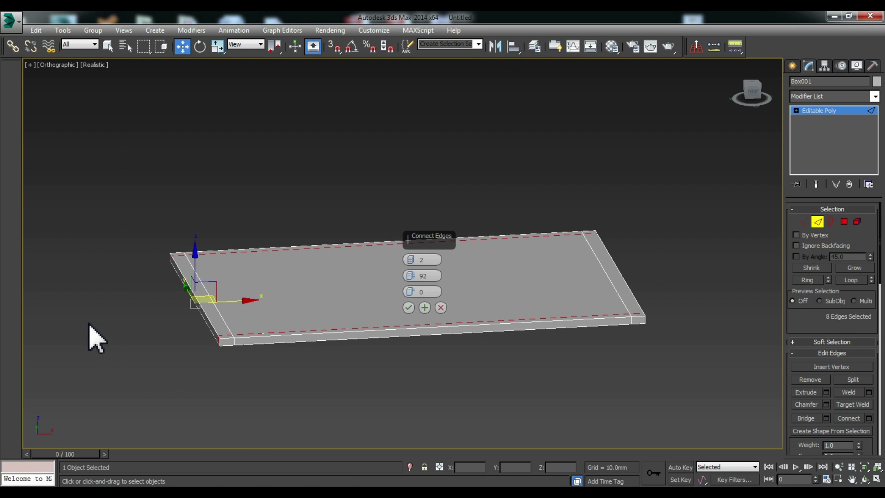
{"action": "left_click", "coordinate": [409, 308]}
{"action": "left_click", "coordinate": [365, 389]}
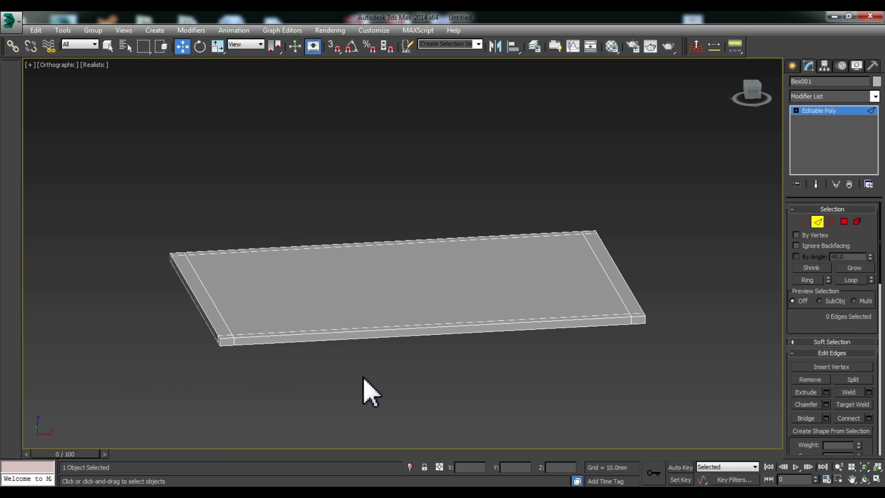
In the Top view, move the slab's bottom-side vertices down to place the loops near the edges
{"action": "left_click", "coordinate": [804, 222]}
{"action": "left_click", "coordinate": [753, 88]}
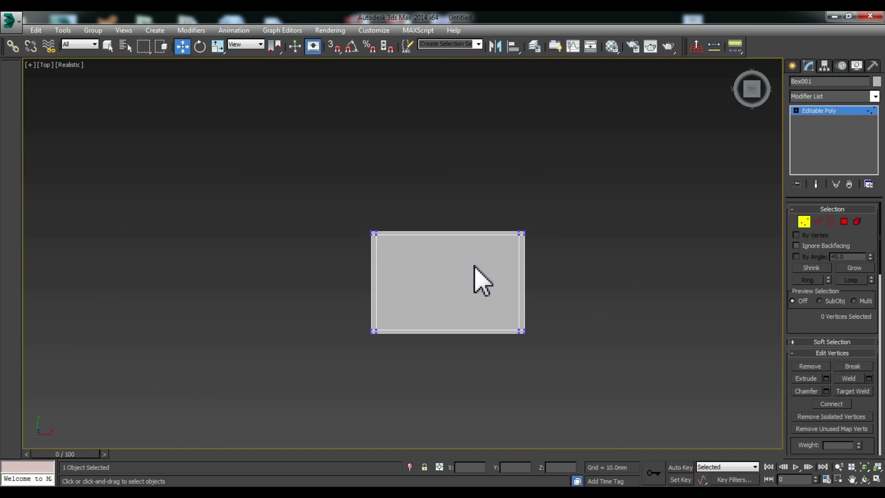
{"action": "left_click_drag", "start_coordinate": [343, 310], "coordinate": [588, 374]}
{"action": "left_click_drag", "start_coordinate": [446, 294], "coordinate": [446, 308]}
{"action": "left_click", "coordinate": [603, 309]}
{"action": "mouse_move", "coordinate": [269, 369]}
{"action": "middle_mouse_down", "text": "alt"}
{"action": "mouse_move", "coordinate": [300, 348]}
{"action": "mouse_move", "coordinate": [291, 306]}
{"action": "middle_mouse_up", "text": "alt"}
{"action": "scroll", "coordinate": [528, 325], "scroll_direction": "up", "scroll_amount": 2}
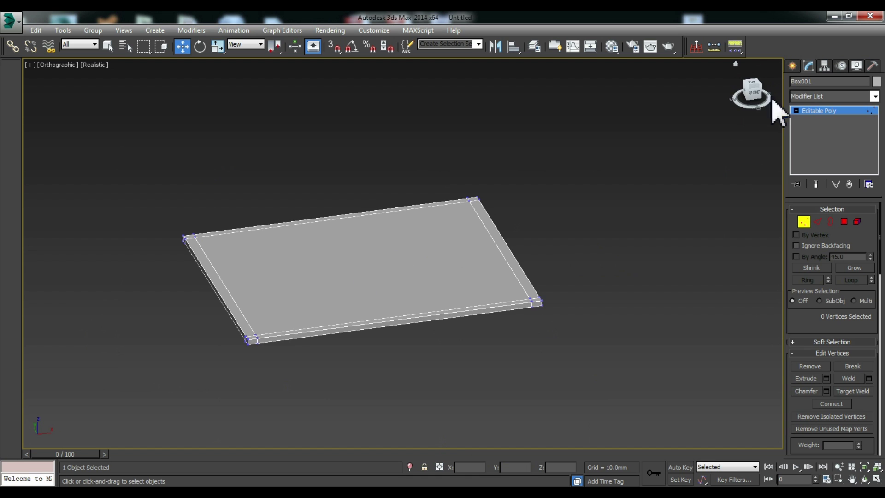
{"action": "left_click", "coordinate": [792, 66]}
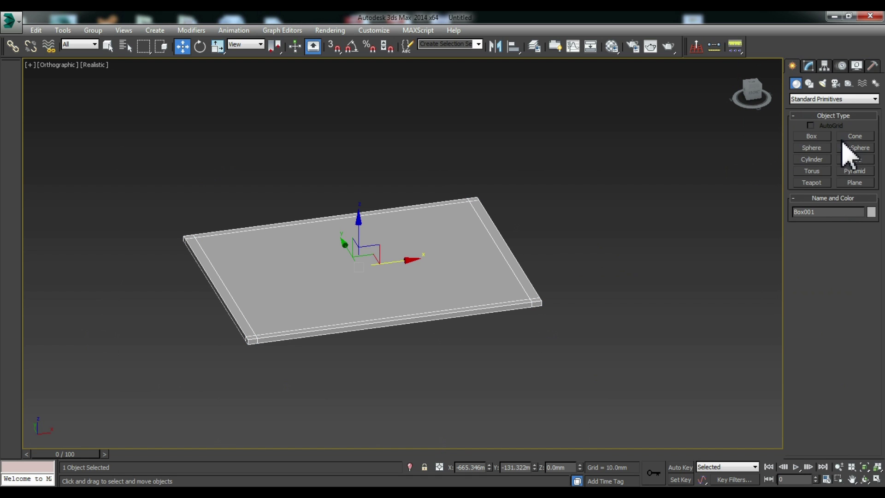
Create a sphere and move it onto the slab
{"action": "left_click", "coordinate": [816, 149]}
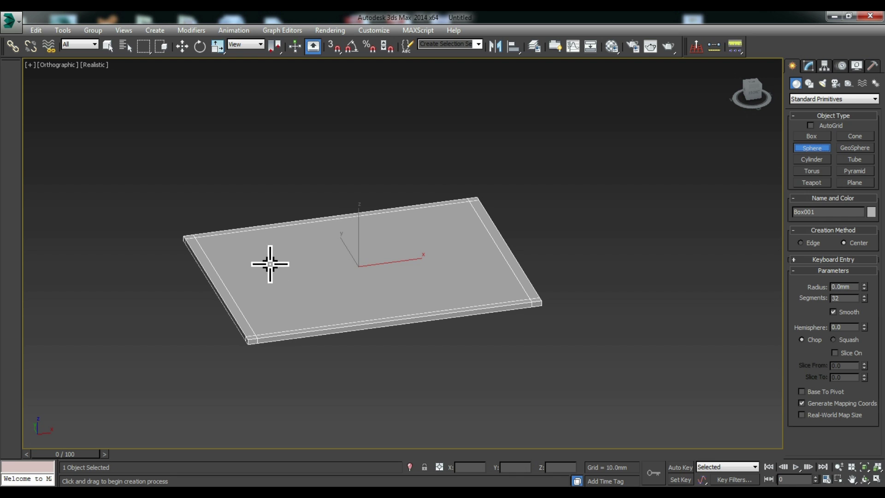
{"action": "mouse_move", "coordinate": [258, 250]}
{"action": "left_mouse_down"}
{"action": "mouse_move", "coordinate": [263, 259]}
{"action": "mouse_move", "coordinate": [257, 191]}
{"action": "left_mouse_up"}
{"action": "key", "text": "w"}
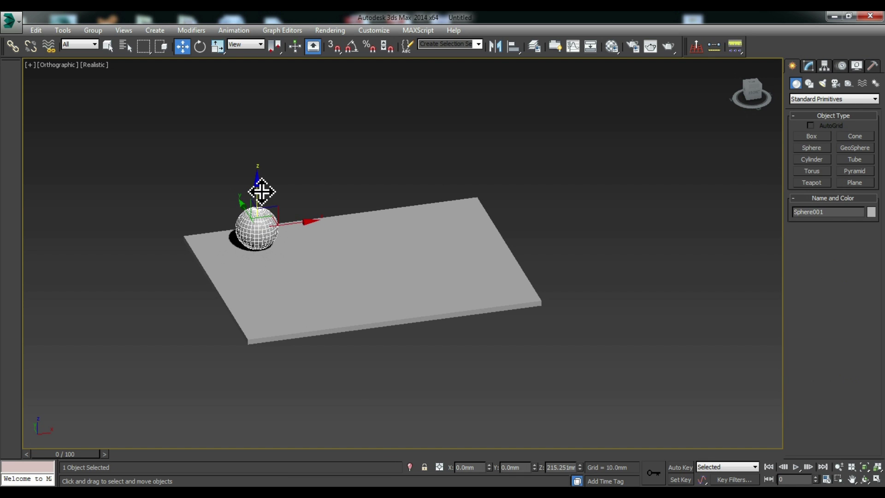
{"action": "middle_click_drag", "start_coordinate": [258, 299], "coordinate": [252, 274], "text": "alt"}
{"action": "left_click_drag", "start_coordinate": [216, 203], "coordinate": [244, 223]}
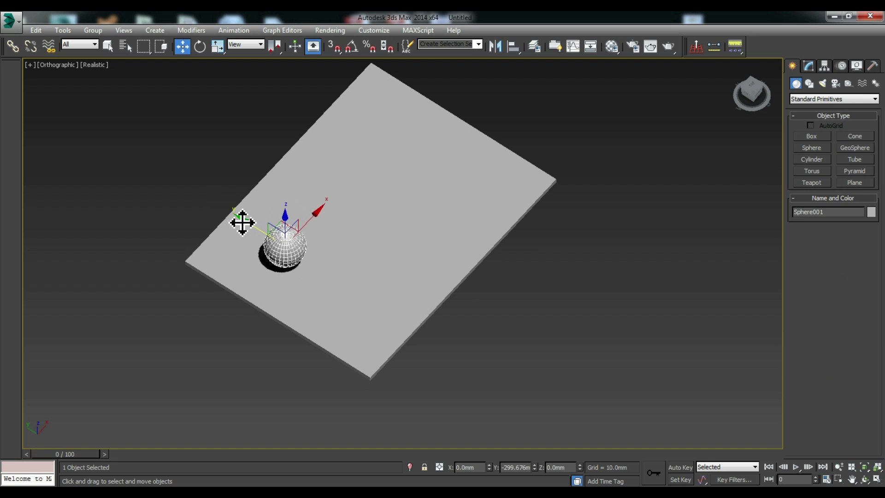
{"action": "middle_click_drag", "start_coordinate": [383, 302], "coordinate": [323, 250], "text": "alt"}
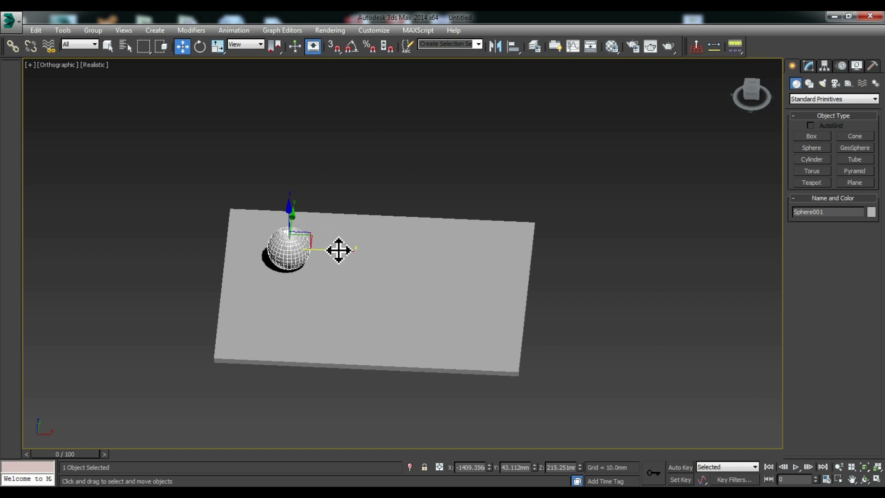
Shift-clone the sphere into 3 copies in a row along the slab
{"action": "left_click_drag", "start_coordinate": [338, 249], "coordinate": [391, 253], "text": "shift"}
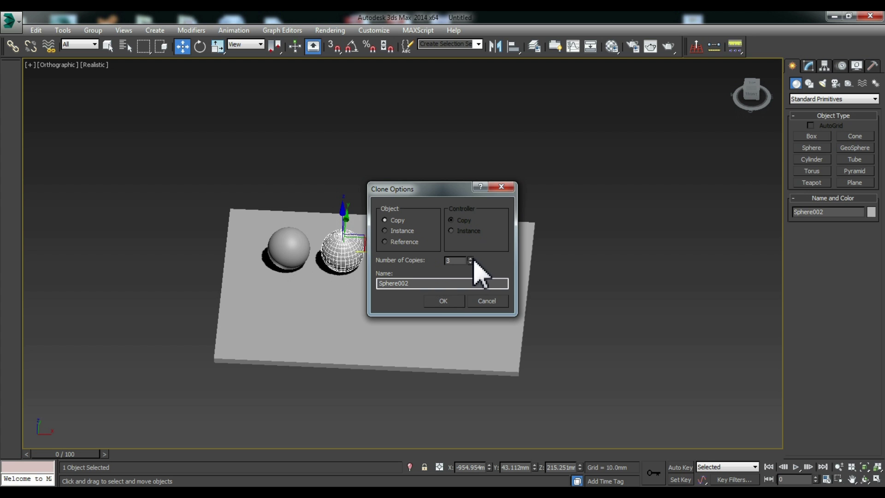
{"action": "left_click", "coordinate": [443, 301]}
{"action": "left_click", "coordinate": [293, 250], "text": "ctrl"}
{"action": "left_click", "coordinate": [352, 255], "text": "ctrl"}
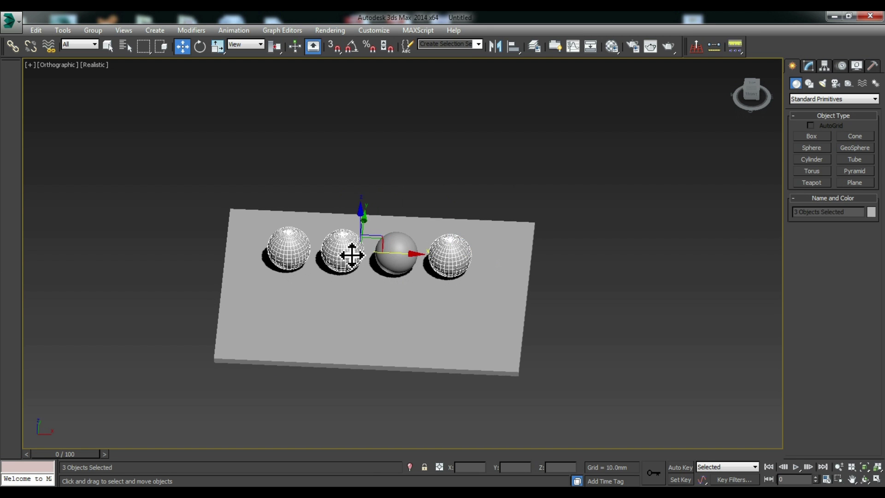
{"action": "left_click", "coordinate": [424, 254], "text": "ctrl"}
{"action": "middle_click_drag", "start_coordinate": [226, 360], "coordinate": [387, 257], "text": "alt"}
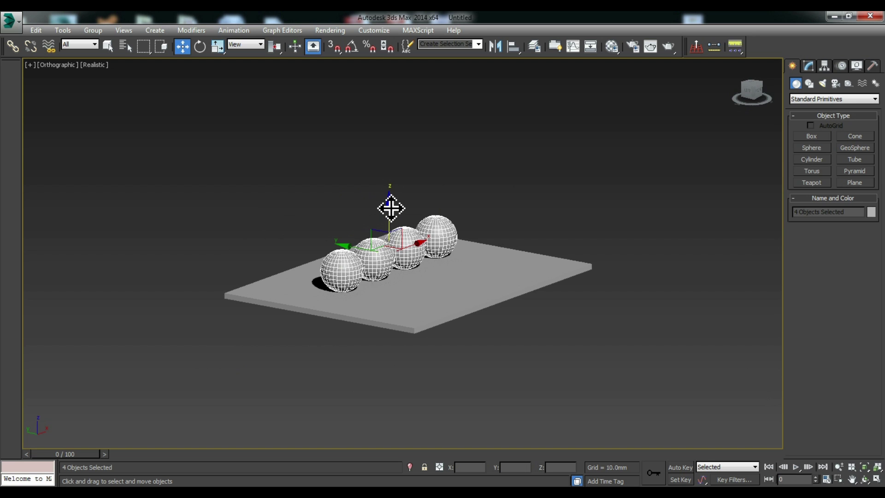
{"action": "mouse_move", "coordinate": [415, 340]}
{"action": "middle_mouse_down", "text": "alt"}
{"action": "mouse_move", "coordinate": [390, 332]}
{"action": "mouse_move", "coordinate": [429, 330]}
{"action": "mouse_move", "coordinate": [421, 336]}
{"action": "middle_mouse_up", "text": "alt"}
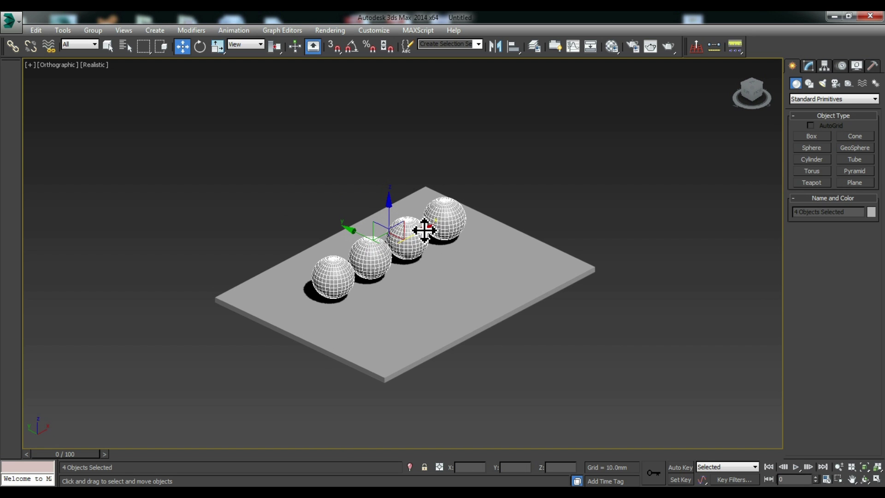
{"action": "key", "text": "ctrl+z"}
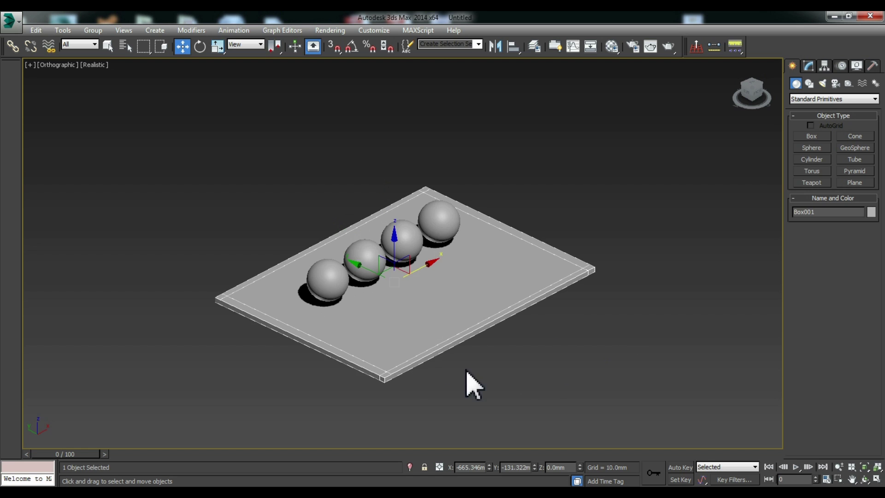
{"action": "key", "text": "shift+z"}
{"action": "key", "text": "shift+z"}
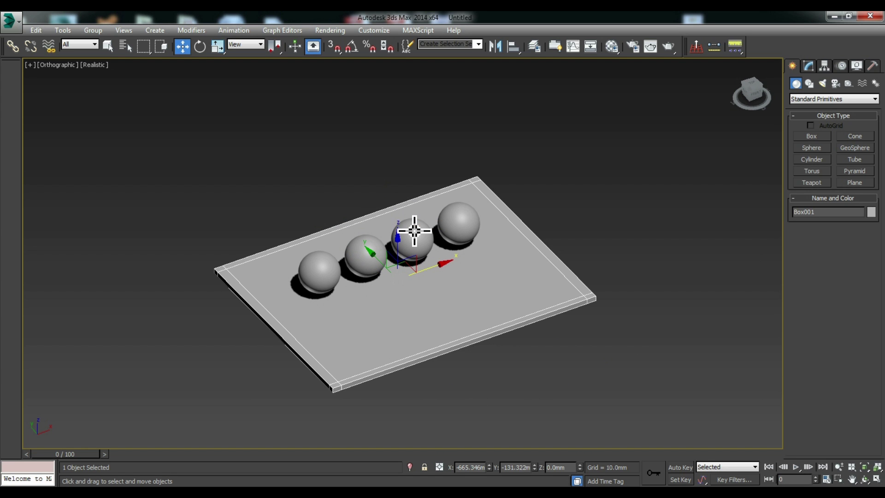
Assign V-Ray Adv 2.40.04 as the production renderer in Render Setup, then close it
{"action": "key", "text": "F10"}
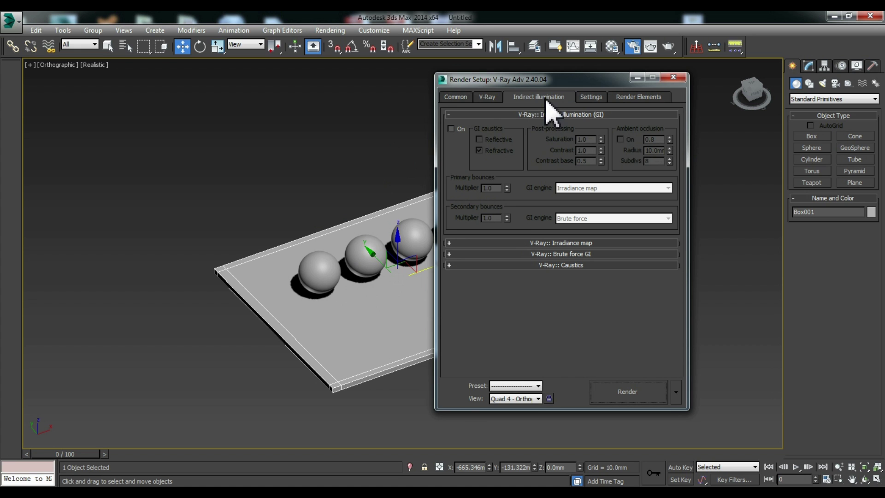
{"action": "left_click", "coordinate": [458, 98]}
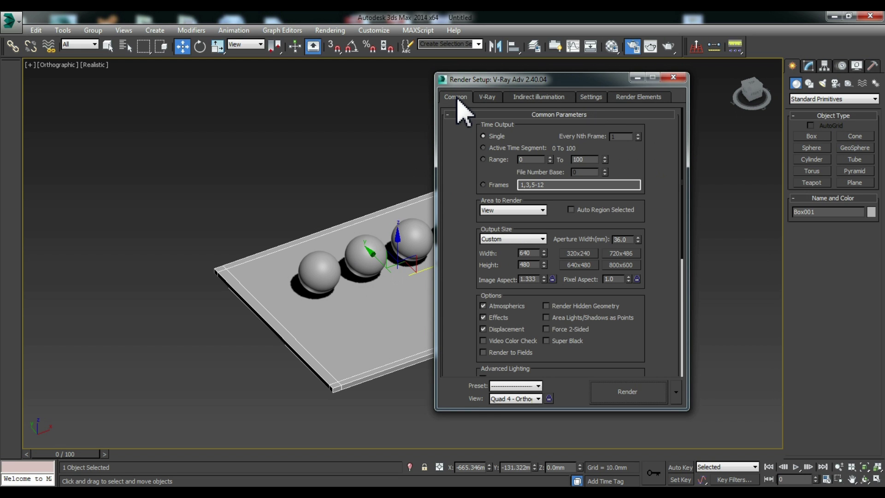
{"action": "scroll", "coordinate": [636, 316], "scroll_direction": "down", "scroll_amount": 10}
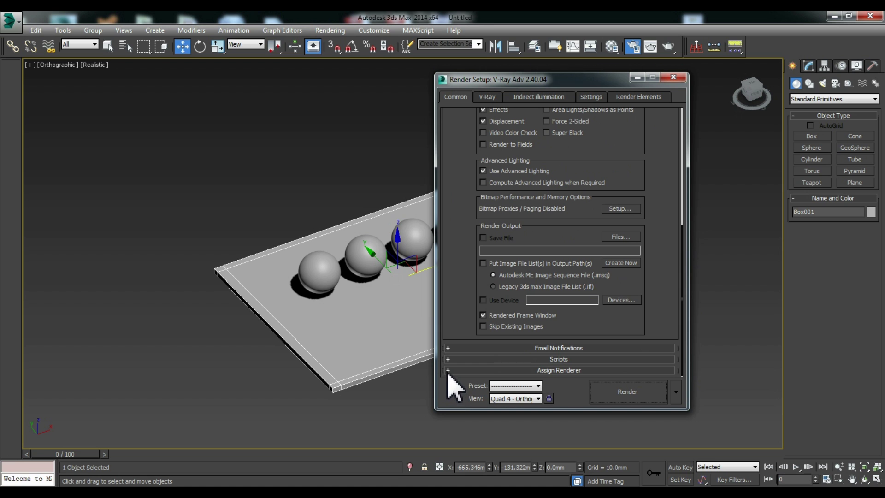
{"action": "left_click", "coordinate": [449, 372]}
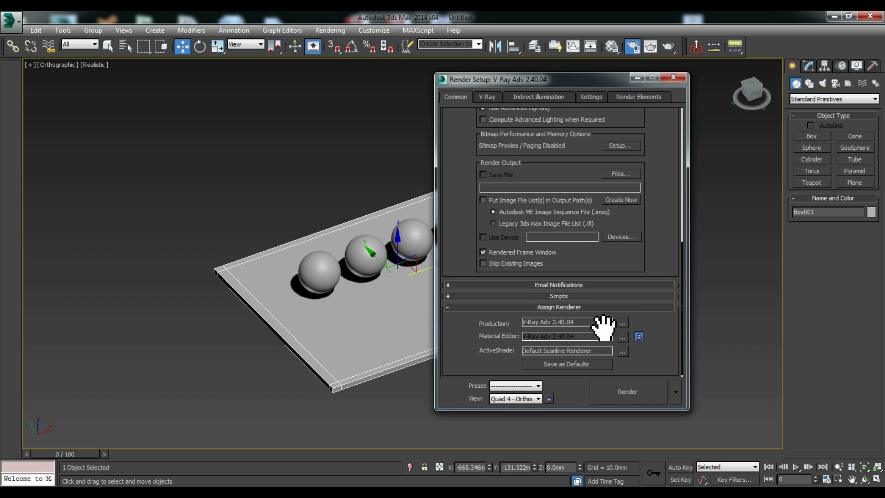
{"action": "left_click", "coordinate": [624, 322]}
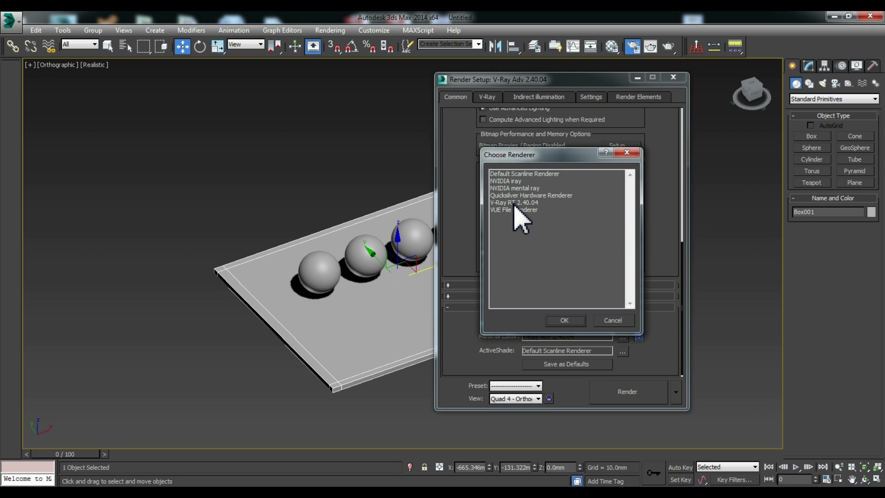
{"action": "left_click", "coordinate": [574, 322]}
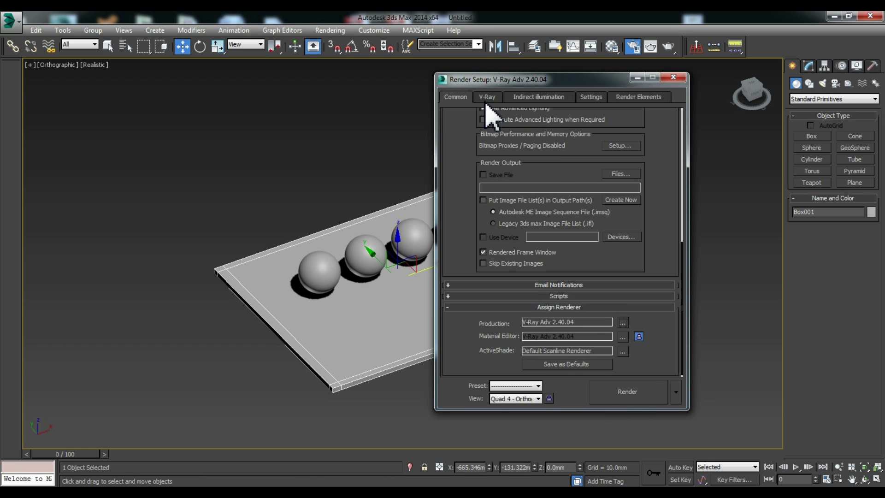
{"action": "left_click", "coordinate": [673, 77]}
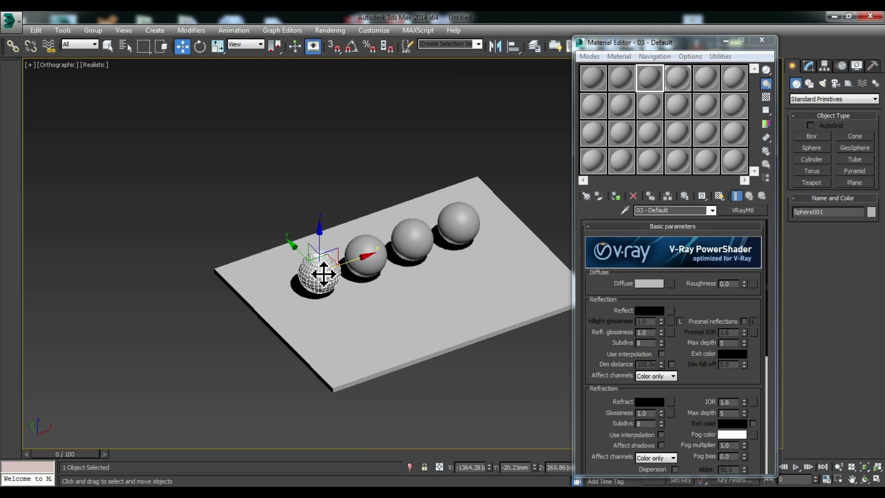
Make the 'glass' material a VRayMtl with white refraction and 15 grey reflection
{"action": "left_click", "coordinate": [599, 79]}
{"action": "type", "text": "glass"}
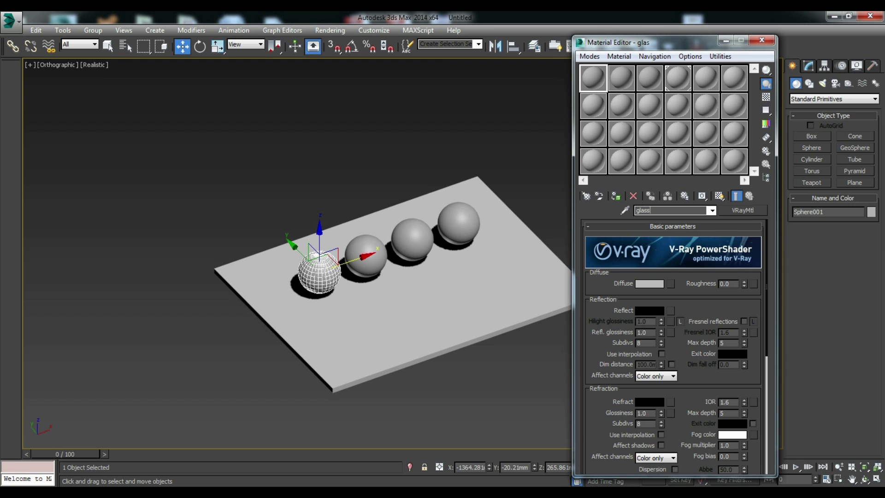
{"action": "left_click", "coordinate": [747, 212]}
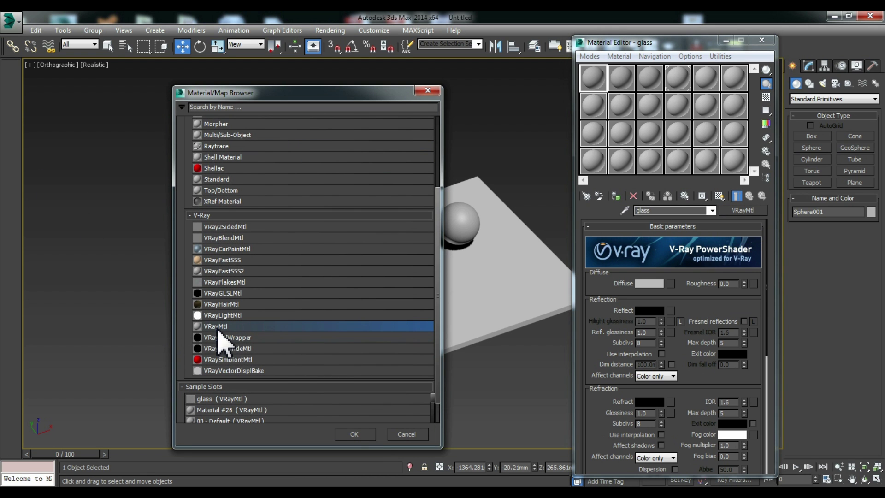
{"action": "left_click", "coordinate": [358, 436]}
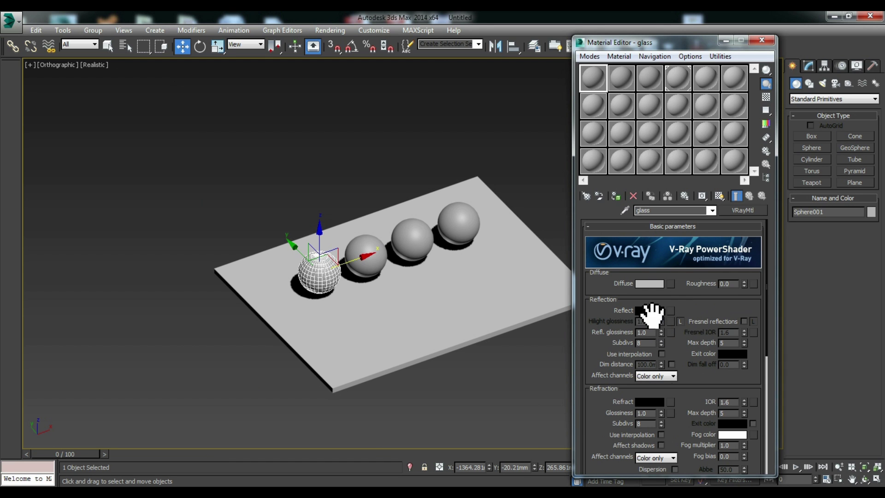
{"action": "left_click", "coordinate": [650, 402]}
{"action": "mouse_move", "coordinate": [318, 138]}
{"action": "left_mouse_down"}
{"action": "mouse_move", "coordinate": [325, 128]}
{"action": "mouse_move", "coordinate": [325, 164]}
{"action": "left_mouse_up"}
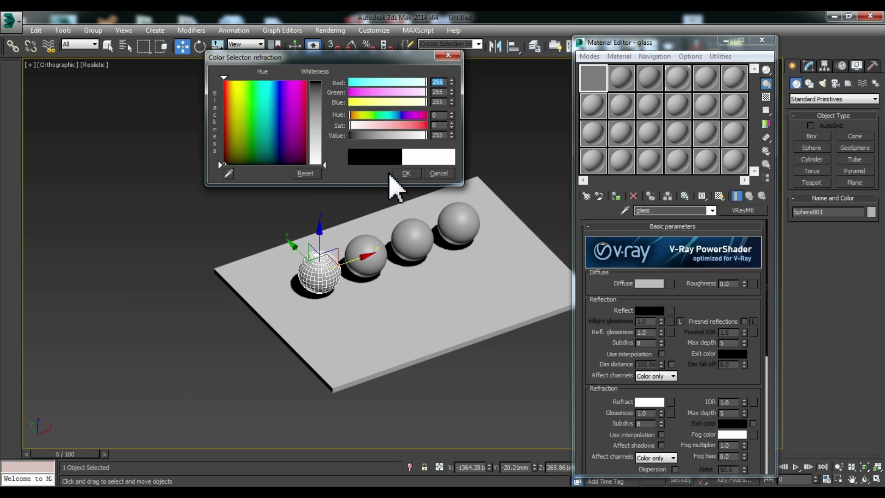
{"action": "left_click", "coordinate": [406, 173]}
{"action": "left_click", "coordinate": [650, 310]}
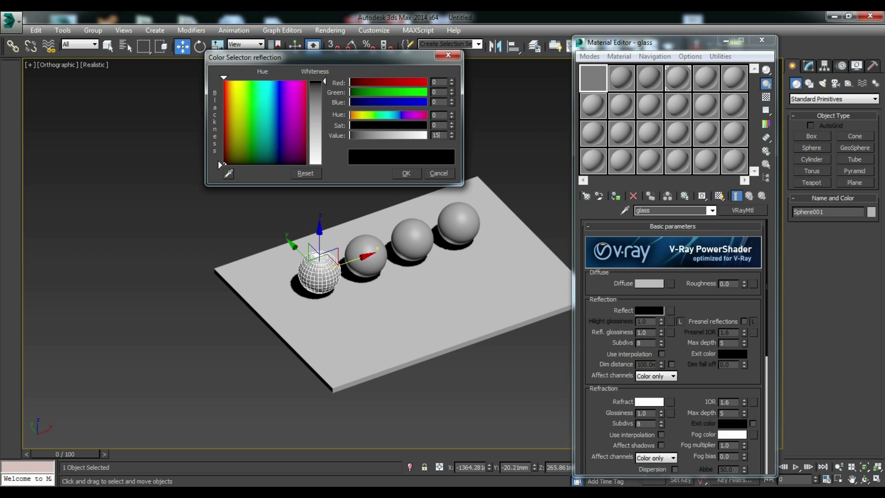
{"action": "left_click", "coordinate": [412, 175]}
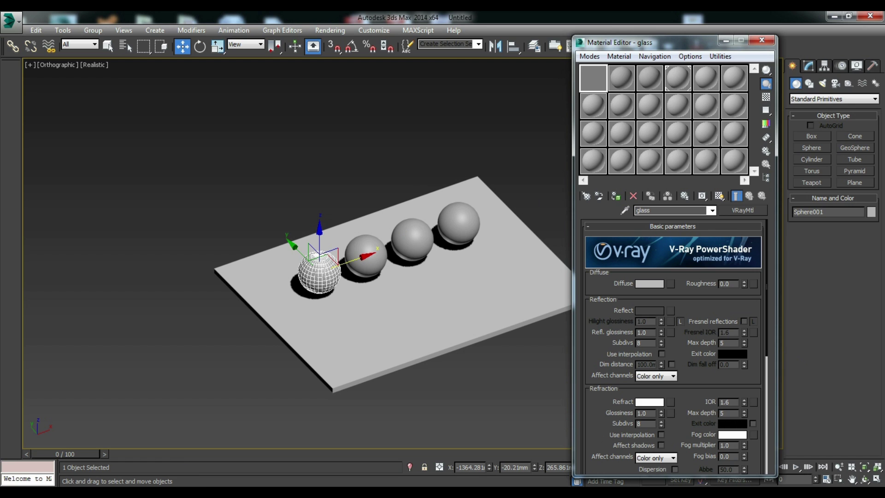
Set the glass refraction IOR to 1.65 and assign it to the first sphere
{"action": "left_click", "coordinate": [415, 429]}
{"action": "left_click", "coordinate": [738, 402]}
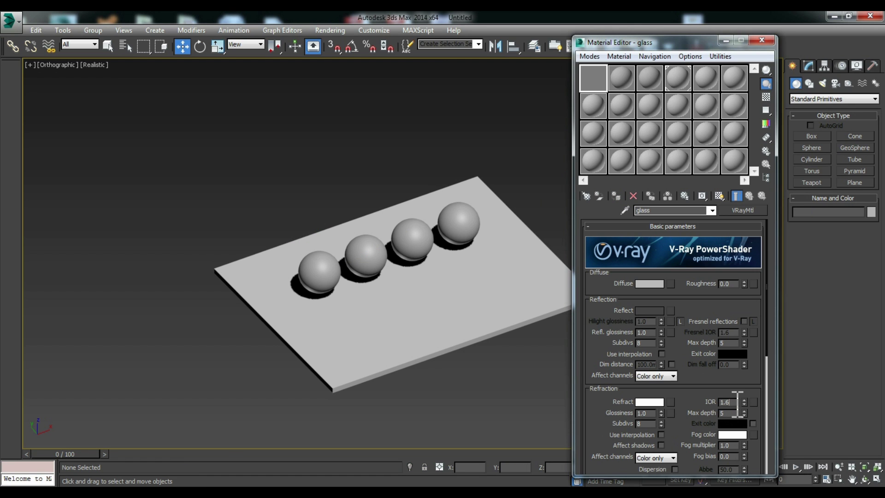
{"action": "type", "text": "1.65"}
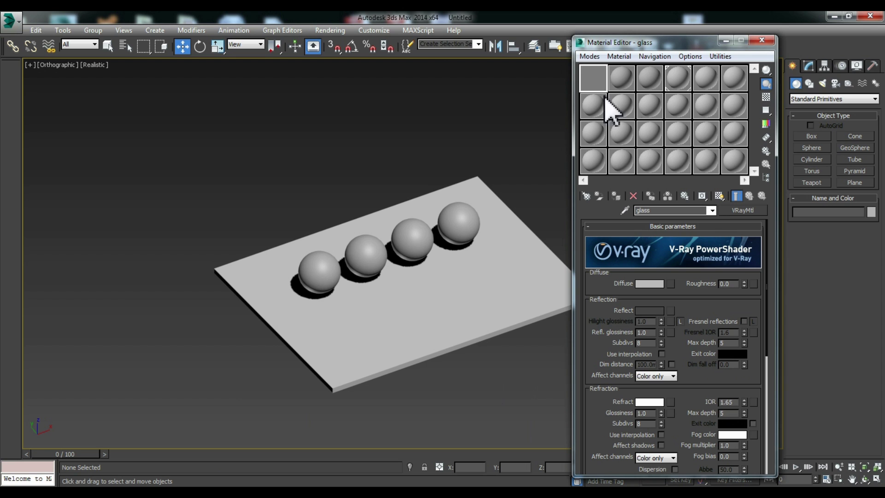
{"action": "left_click", "coordinate": [306, 276]}
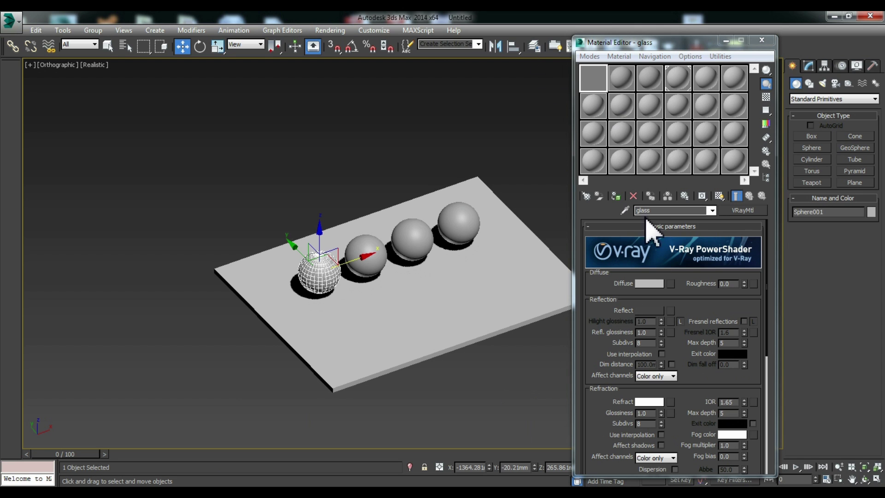
{"action": "left_click", "coordinate": [616, 197]}
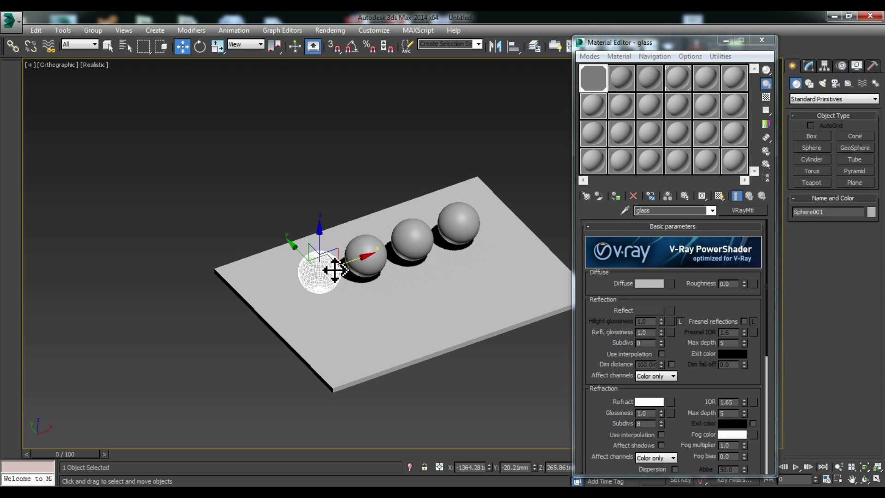
{"action": "left_click", "coordinate": [368, 247]}
{"action": "left_click", "coordinate": [626, 85]}
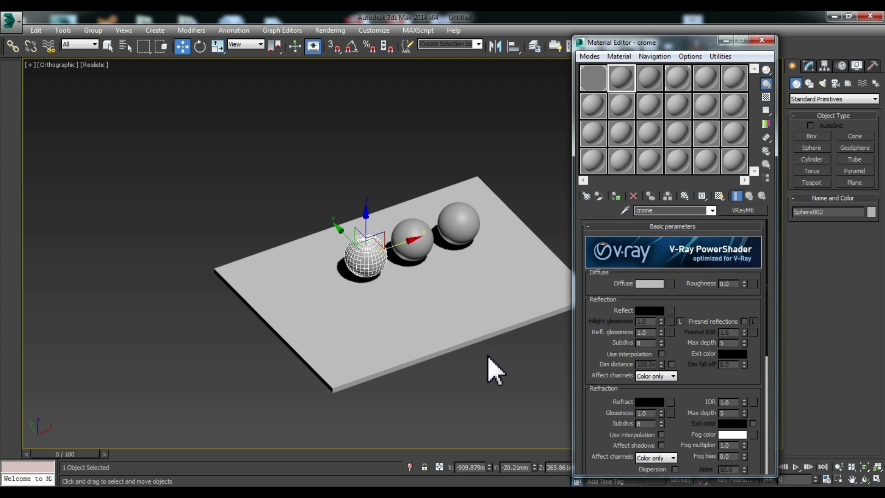
Make 'crome' a VRayMtl with 235 grey reflection and 0.8 glossiness, applied to Sphere002
{"action": "left_click", "coordinate": [745, 211]}
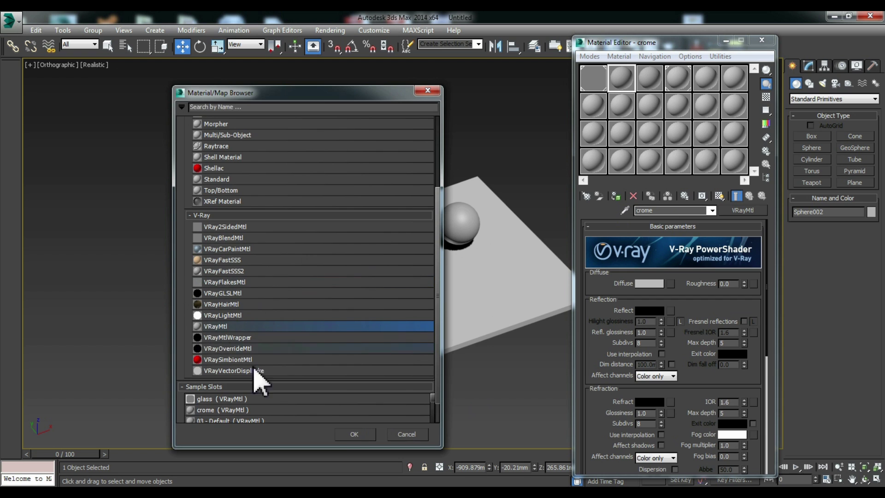
{"action": "left_click", "coordinate": [354, 434]}
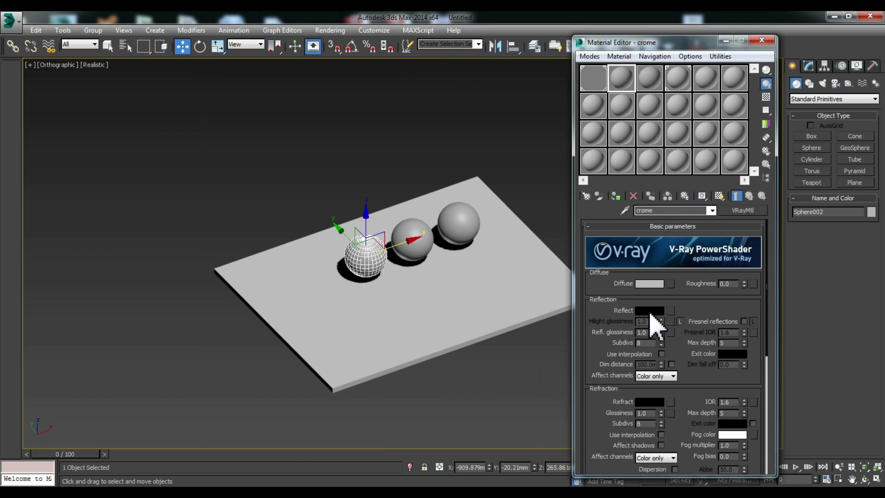
{"action": "left_click", "coordinate": [650, 310]}
{"action": "left_click_drag", "start_coordinate": [324, 82], "coordinate": [325, 158]}
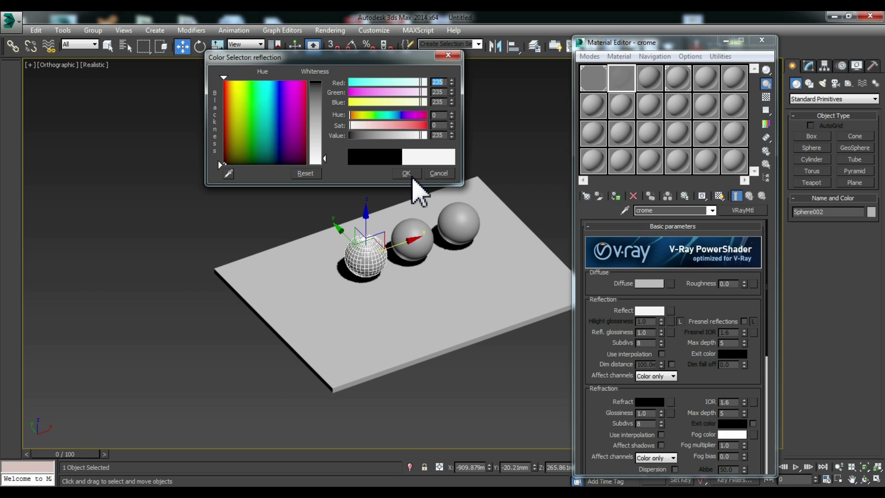
{"action": "left_click", "coordinate": [407, 174]}
{"action": "left_click", "coordinate": [652, 329]}
{"action": "type", "text": "0.8"}
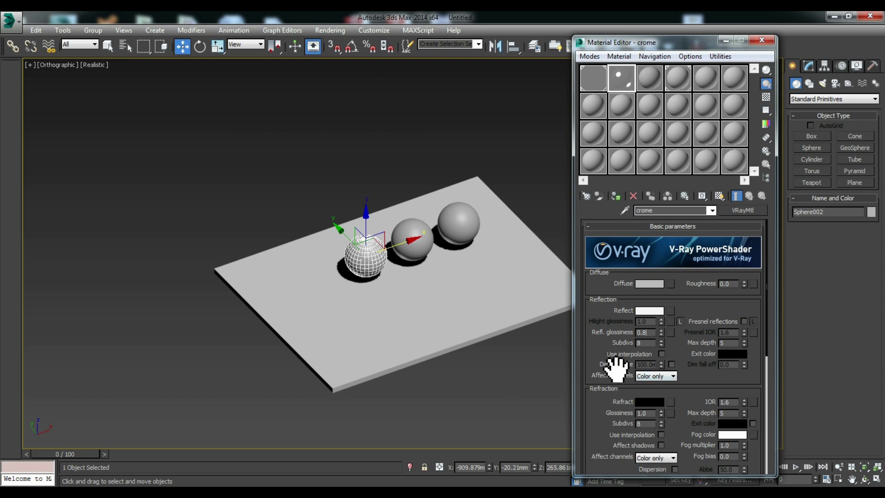
{"action": "left_click", "coordinate": [615, 197]}
{"action": "left_click", "coordinate": [470, 379]}
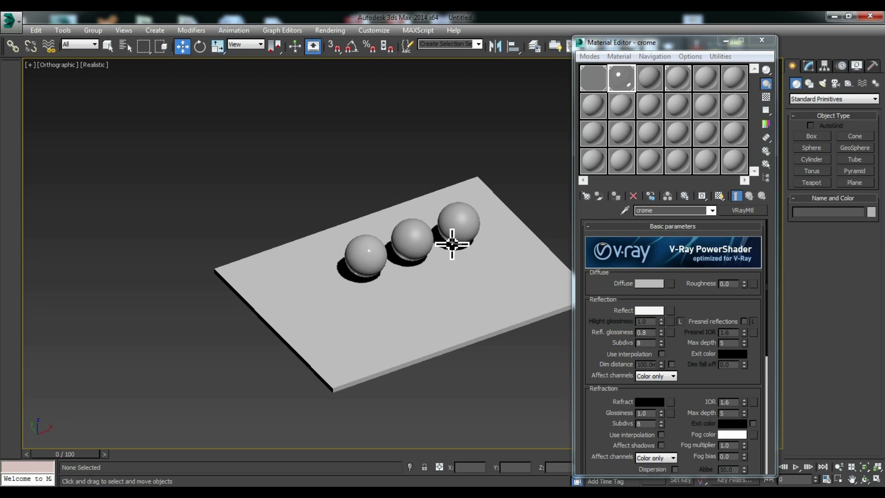
Make the third slot, 'color glass', a VRayMtl with a black diffuse colour
{"action": "left_click", "coordinate": [419, 243]}
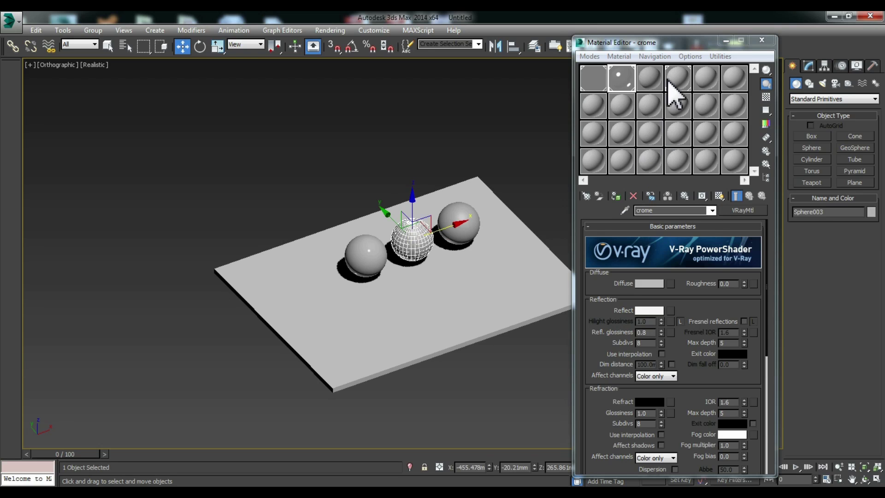
{"action": "left_click", "coordinate": [650, 78]}
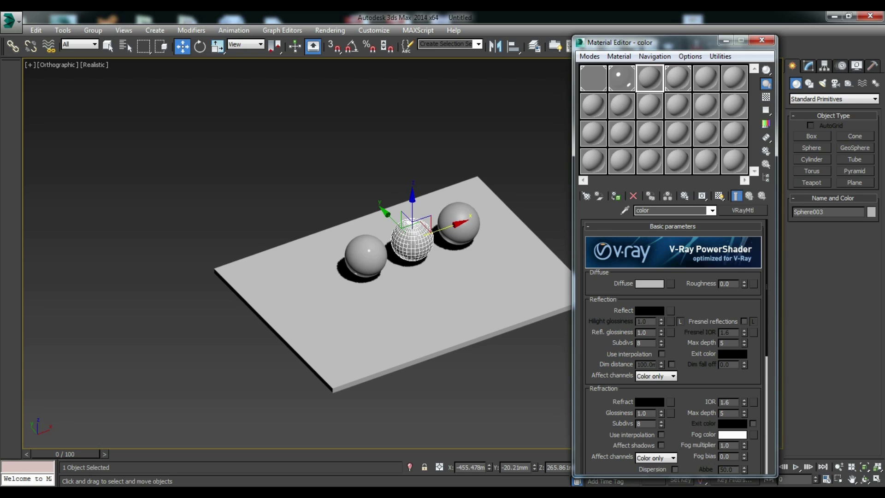
{"action": "left_click", "coordinate": [744, 211]}
{"action": "left_click", "coordinate": [362, 430]}
{"action": "left_click", "coordinate": [649, 283]}
{"action": "left_click_drag", "start_coordinate": [366, 135], "coordinate": [333, 138]}
{"action": "left_click", "coordinate": [406, 173]}
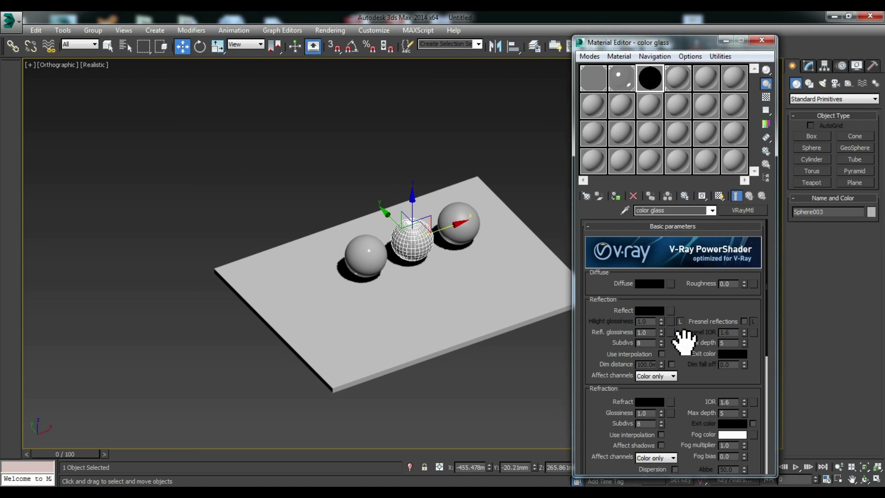
Give 'color glass' 15 grey reflection and green refraction, and assign it to the third sphere
{"action": "left_click", "coordinate": [648, 312]}
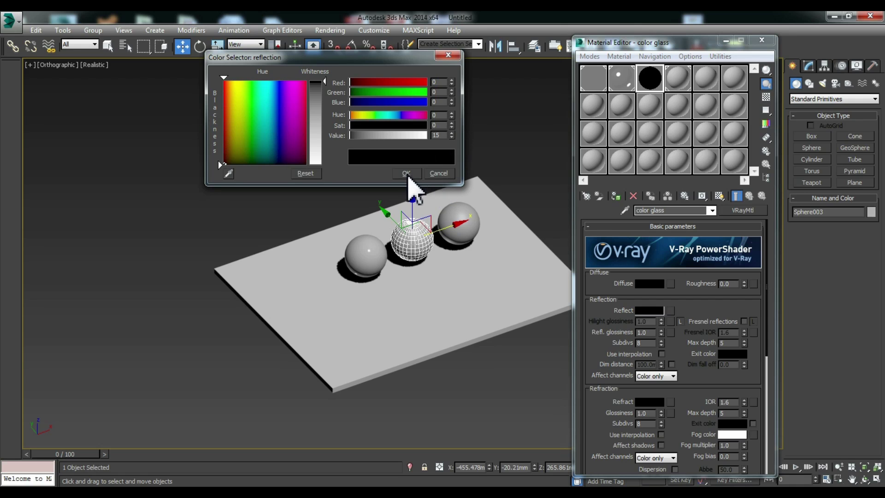
{"action": "left_click", "coordinate": [406, 174]}
{"action": "left_click", "coordinate": [649, 402]}
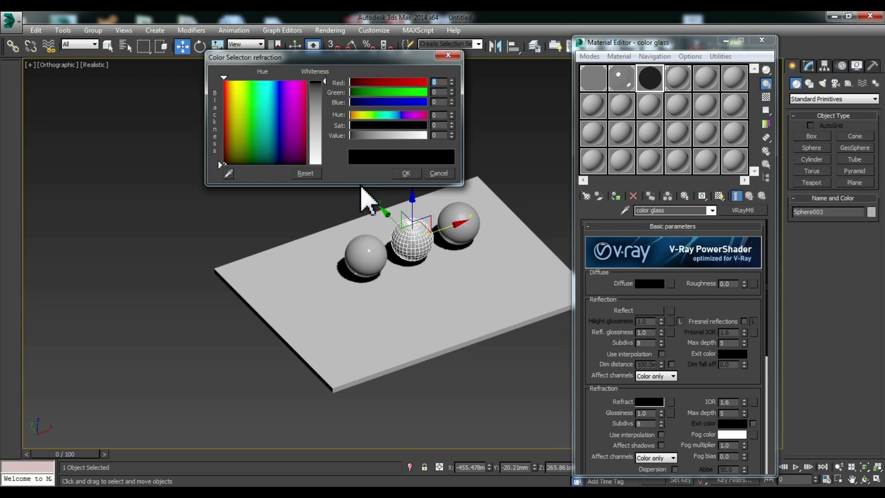
{"action": "left_click_drag", "start_coordinate": [232, 141], "coordinate": [263, 118]}
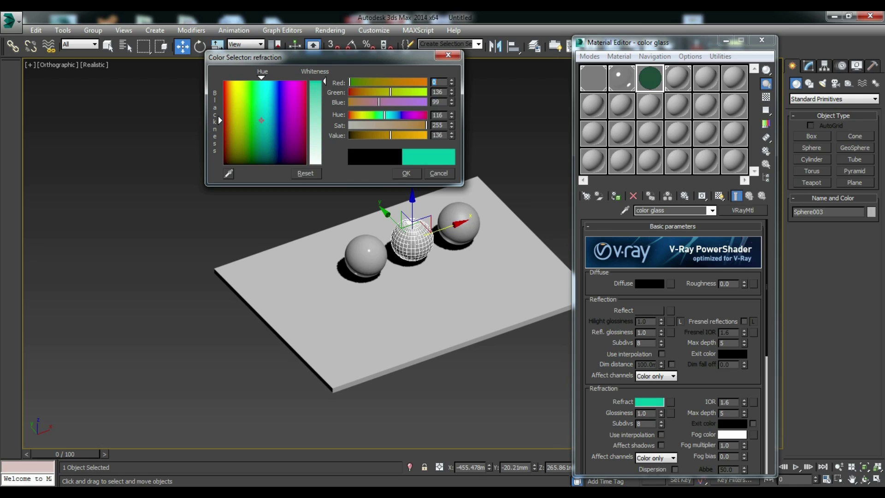
{"action": "left_click", "coordinate": [412, 175]}
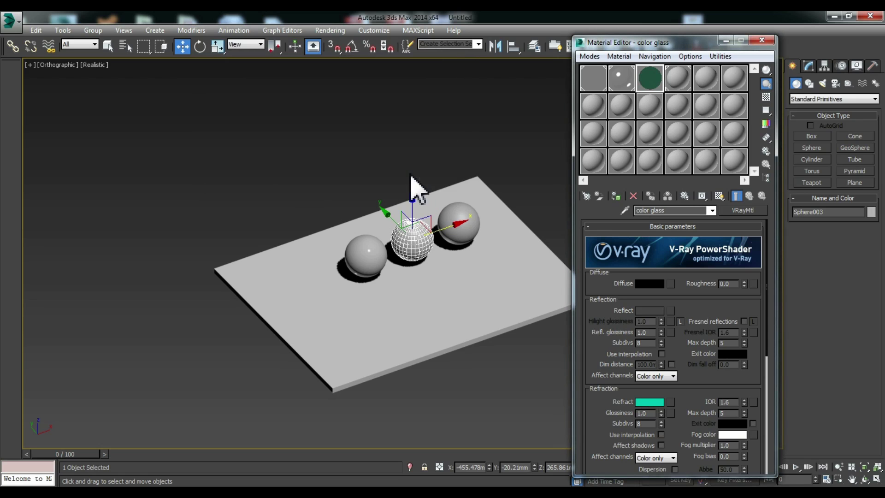
{"action": "left_click", "coordinate": [616, 196]}
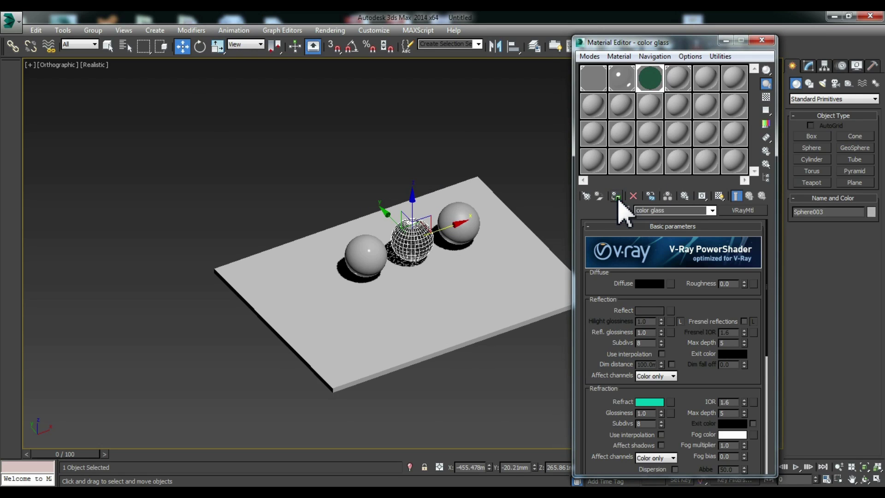
{"action": "left_click", "coordinate": [212, 178]}
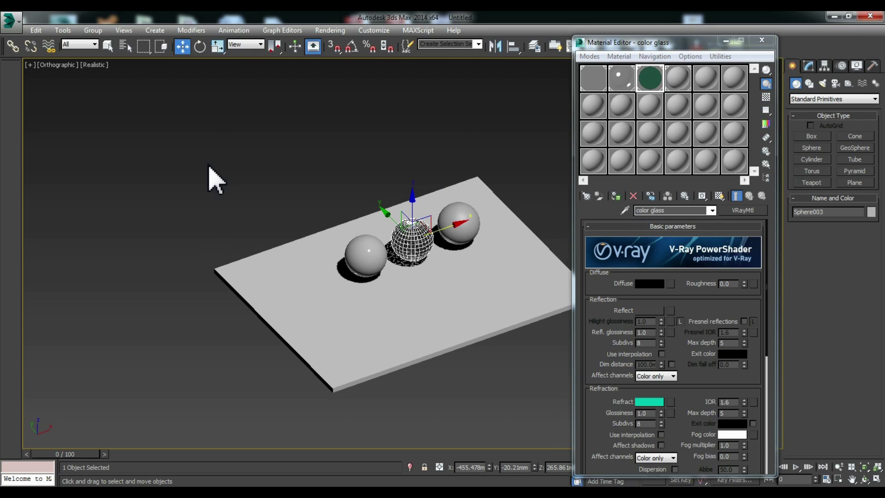
{"action": "left_click", "coordinate": [463, 224]}
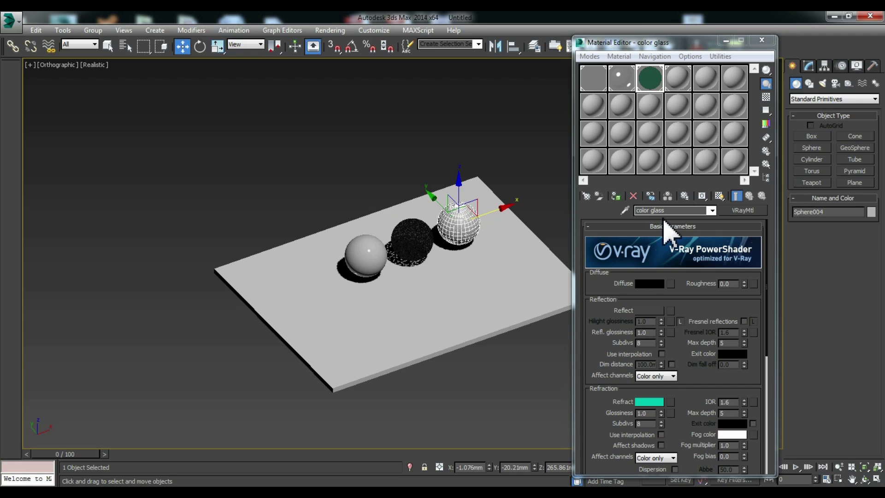
Make 'mirror' a VRayMtl with white reflection and subdivs 10, applied to Sphere004
{"action": "left_click", "coordinate": [678, 82]}
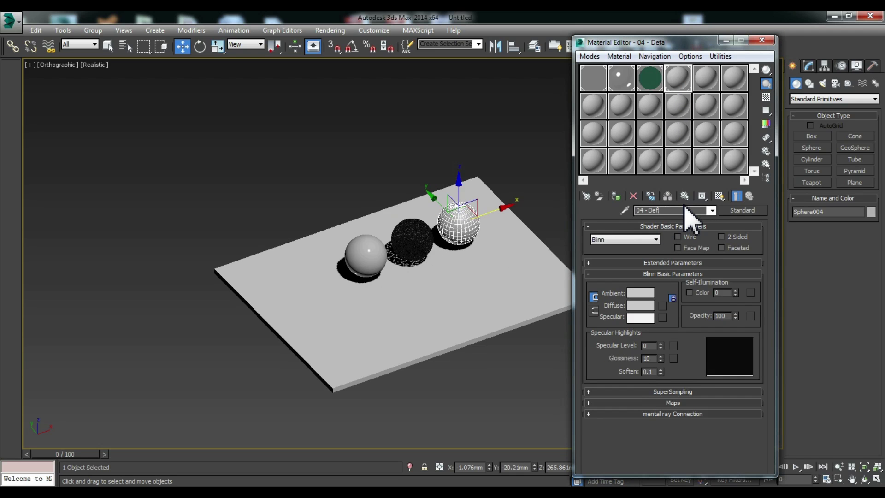
{"action": "type", "text": "mirror"}
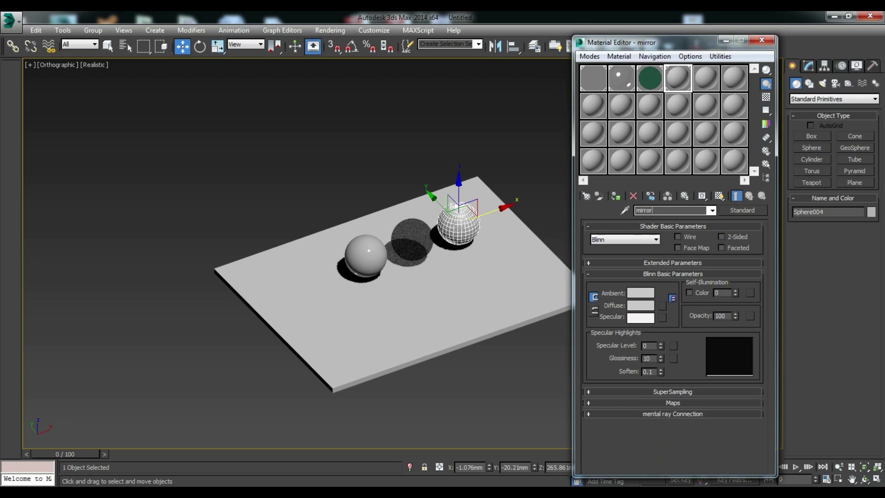
{"action": "left_click", "coordinate": [743, 211]}
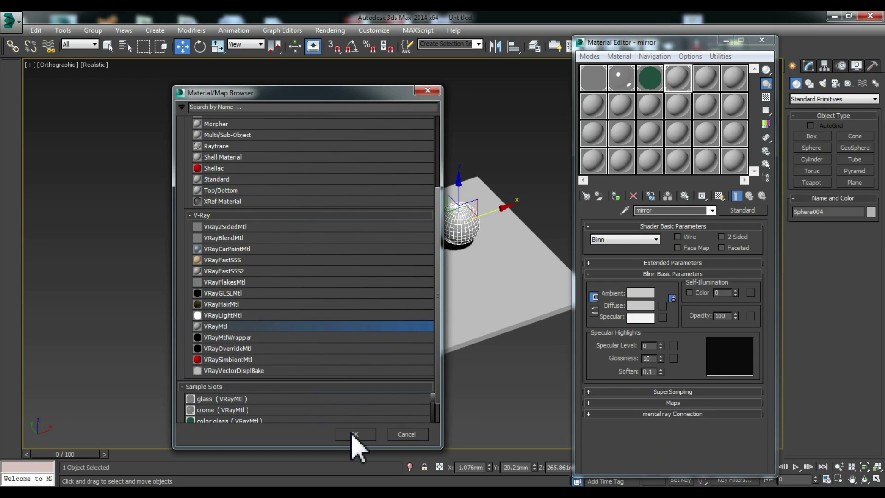
{"action": "left_click", "coordinate": [354, 434]}
{"action": "left_click", "coordinate": [650, 310]}
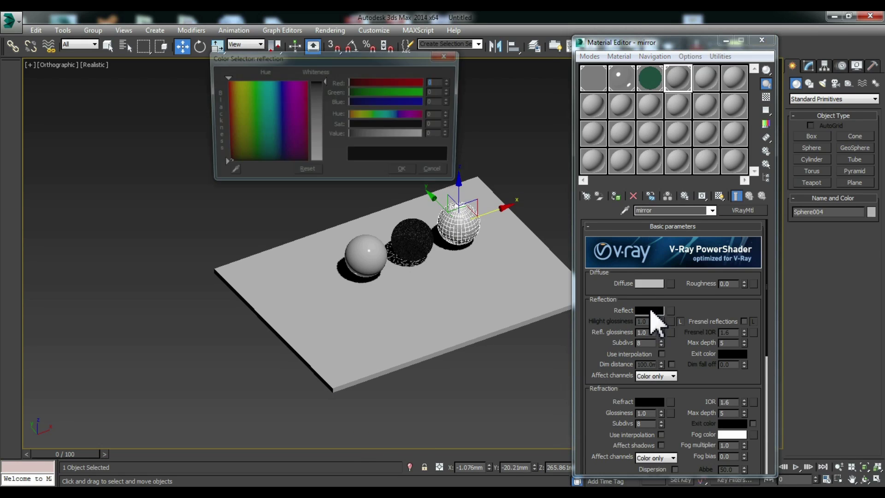
{"action": "left_click_drag", "start_coordinate": [326, 82], "coordinate": [329, 161]}
{"action": "left_click", "coordinate": [408, 170]}
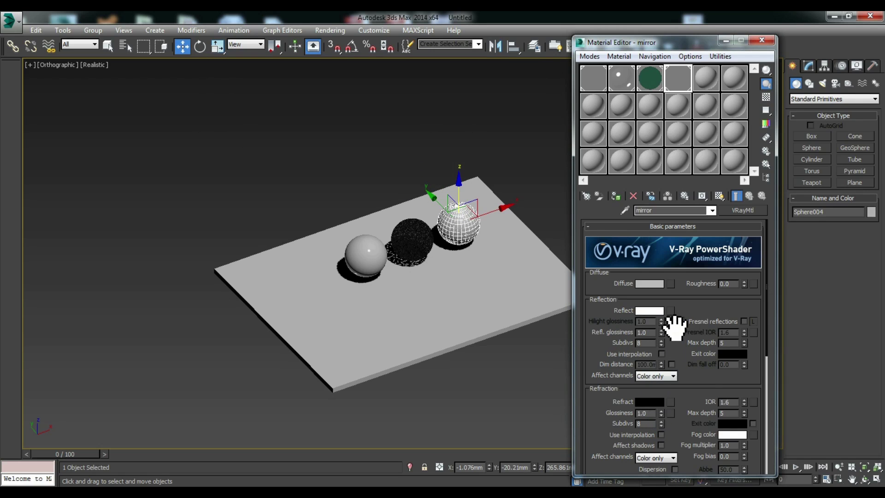
{"action": "left_click", "coordinate": [661, 341]}
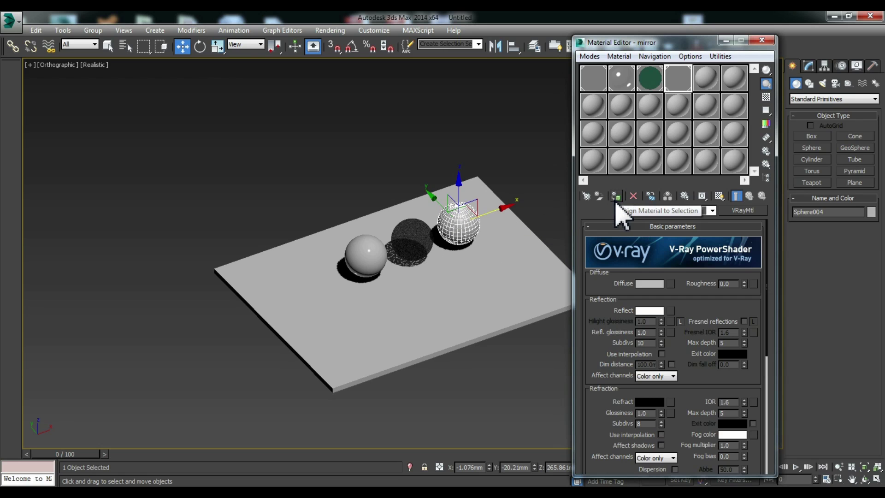
{"action": "left_click", "coordinate": [538, 154]}
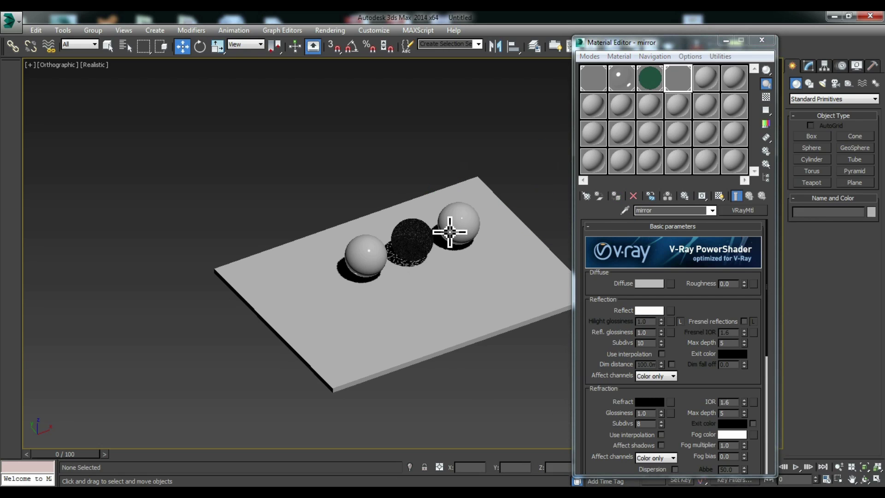
Select the board's eight border polygons in Polygon mode
{"action": "left_click", "coordinate": [725, 41]}
{"action": "left_click", "coordinate": [298, 339]}
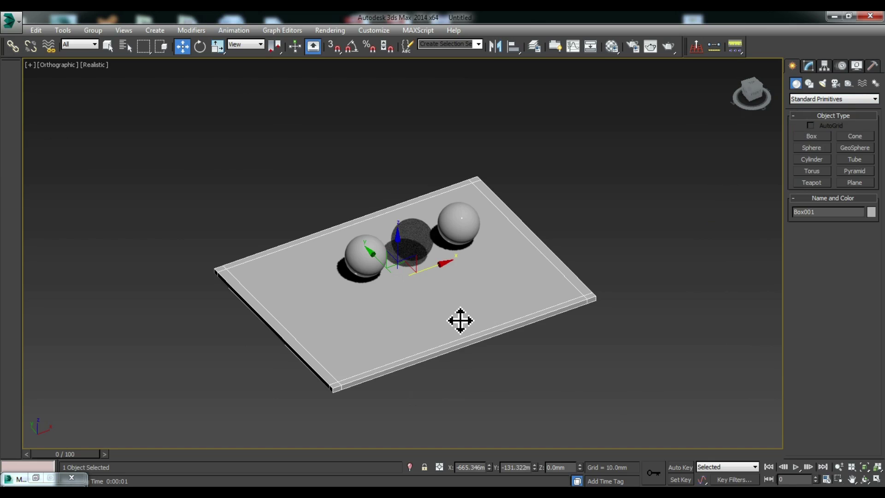
{"action": "left_click", "coordinate": [809, 66]}
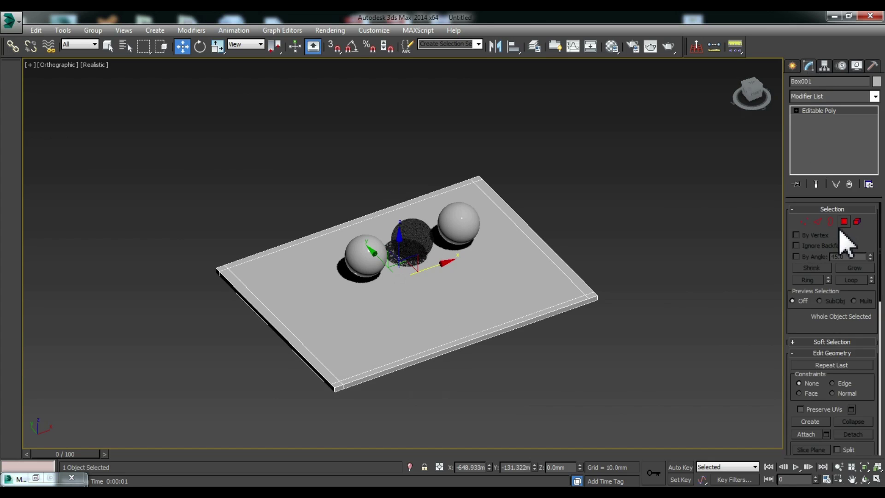
{"action": "left_click", "coordinate": [844, 221]}
{"action": "left_click", "coordinate": [231, 285]}
{"action": "left_click", "coordinate": [225, 268], "text": "ctrl"}
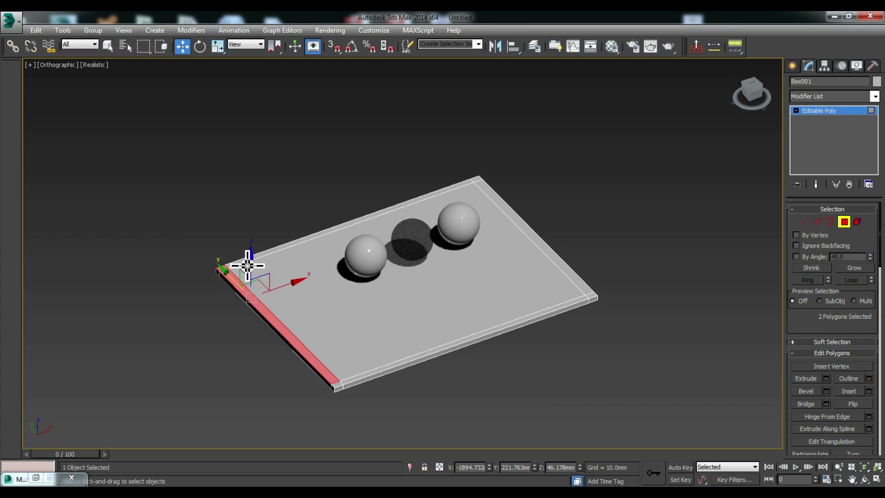
{"action": "left_click", "coordinate": [502, 206], "text": "ctrl"}
{"action": "left_click", "coordinate": [590, 296], "text": "ctrl"}
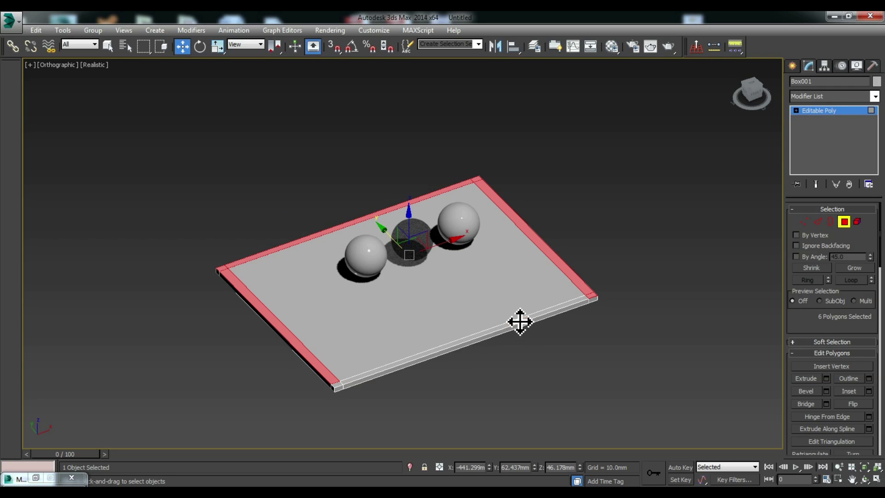
{"action": "left_click", "coordinate": [520, 321], "text": "ctrl"}
{"action": "left_click", "coordinate": [336, 381], "text": "ctrl"}
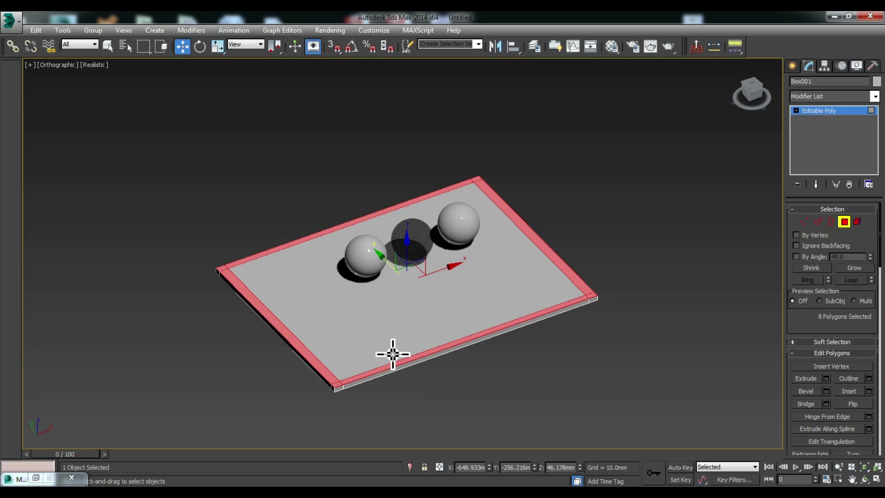
Extrude the border polygons about 1885 mm upward into walls around the spheres
{"action": "right_click", "coordinate": [390, 335]}
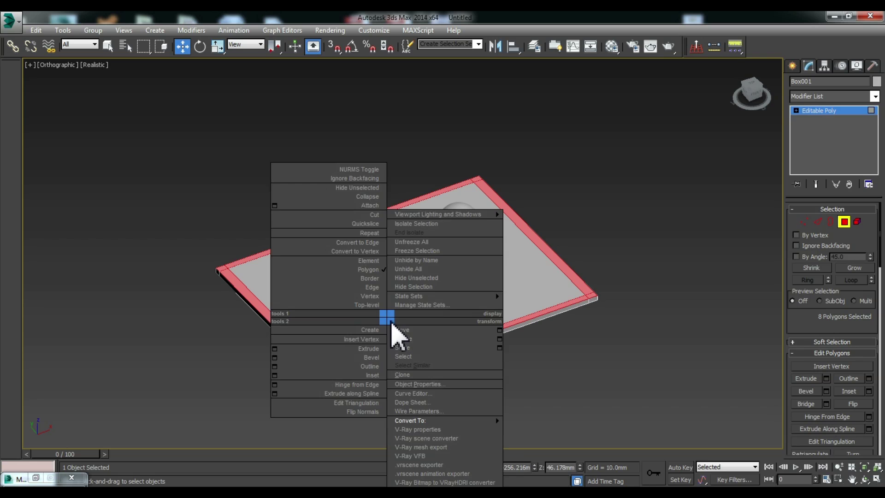
{"action": "left_click", "coordinate": [273, 363]}
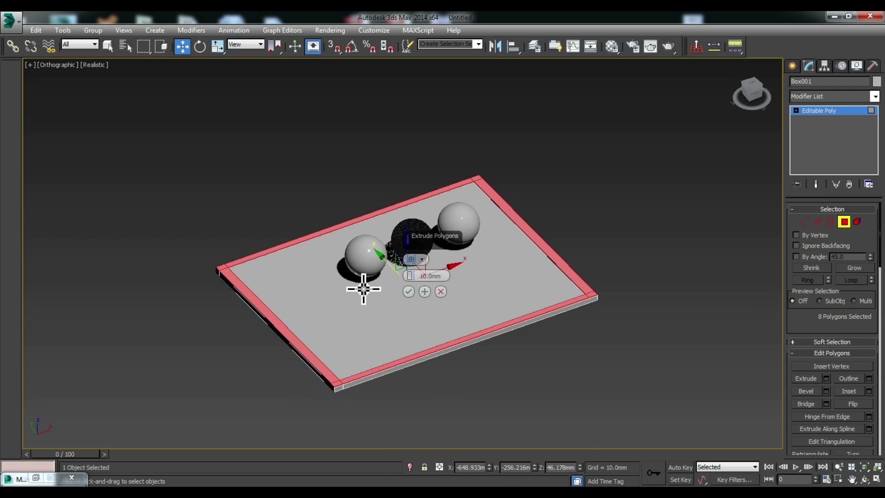
{"action": "left_click_drag", "start_coordinate": [411, 276], "coordinate": [447, 75]}
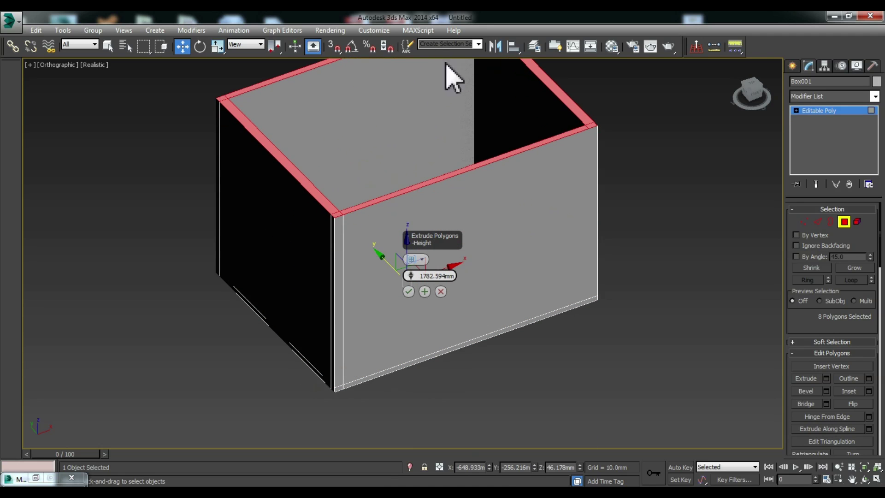
{"action": "mouse_move", "coordinate": [346, 310]}
{"action": "middle_mouse_down", "text": "alt"}
{"action": "mouse_move", "coordinate": [464, 386]}
{"action": "mouse_move", "coordinate": [513, 322]}
{"action": "mouse_move", "coordinate": [452, 298]}
{"action": "middle_mouse_up", "text": "alt"}
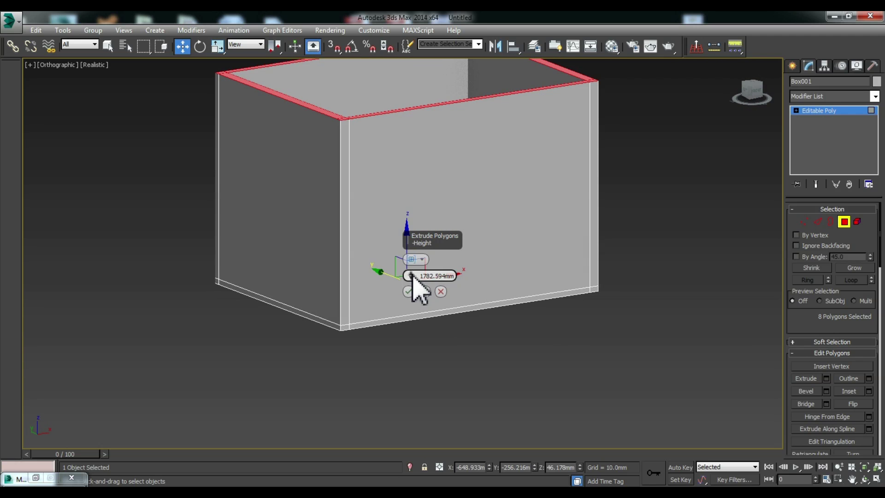
{"action": "left_click_drag", "start_coordinate": [410, 275], "coordinate": [409, 286]}
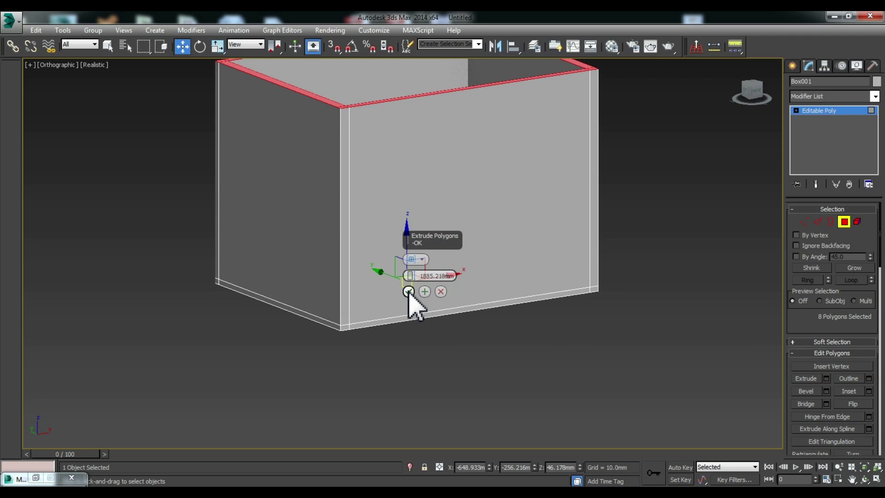
{"action": "left_click", "coordinate": [408, 291]}
{"action": "left_click", "coordinate": [340, 392]}
{"action": "mouse_move", "coordinate": [364, 198]}
{"action": "middle_mouse_down", "text": "alt"}
{"action": "mouse_move", "coordinate": [518, 184]}
{"action": "mouse_move", "coordinate": [530, 265]}
{"action": "mouse_move", "coordinate": [478, 229]}
{"action": "middle_mouse_up", "text": "alt"}
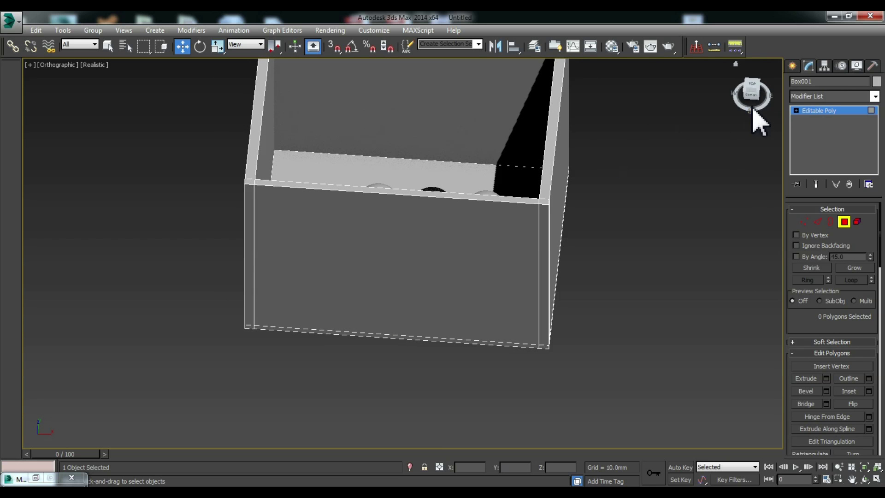
{"action": "left_click", "coordinate": [793, 65]}
{"action": "left_click", "coordinate": [812, 136]}
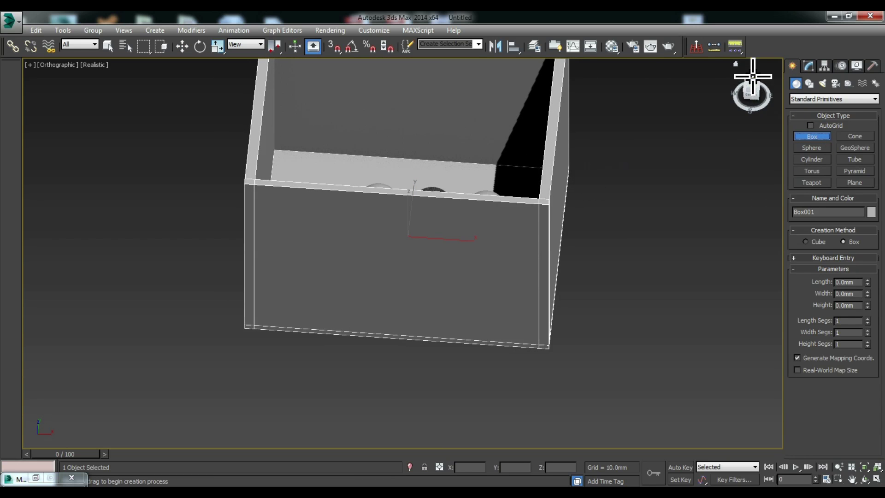
Draw thin box Box002 over the room and lift it onto the wall tops, about 1908 mm
{"action": "left_click", "coordinate": [752, 86]}
{"action": "left_click_drag", "start_coordinate": [254, 131], "coordinate": [559, 359]}
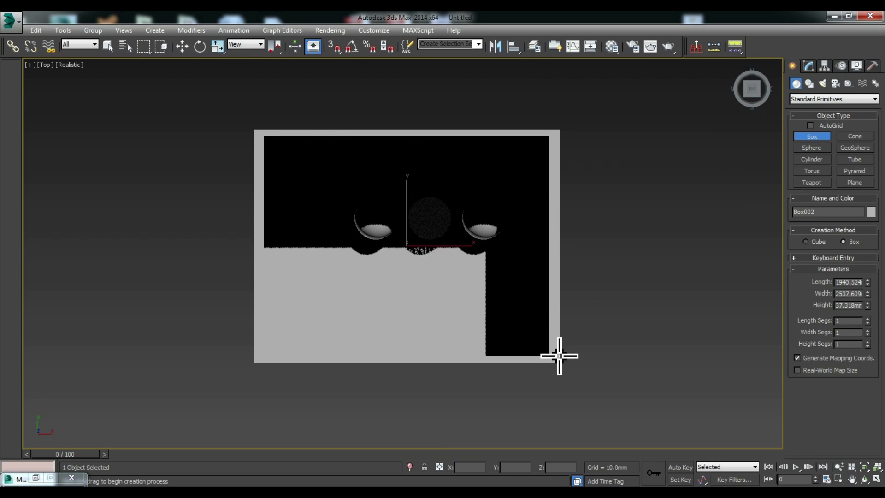
{"action": "left_click", "coordinate": [559, 352]}
{"action": "key", "text": "w"}
{"action": "mouse_move", "coordinate": [178, 411]}
{"action": "middle_mouse_down", "text": "alt"}
{"action": "mouse_move", "coordinate": [267, 286]}
{"action": "mouse_move", "coordinate": [638, 138]}
{"action": "middle_mouse_up", "text": "alt"}
{"action": "left_click", "coordinate": [752, 89]}
{"action": "scroll", "coordinate": [633, 241], "scroll_direction": "up", "scroll_amount": 3}
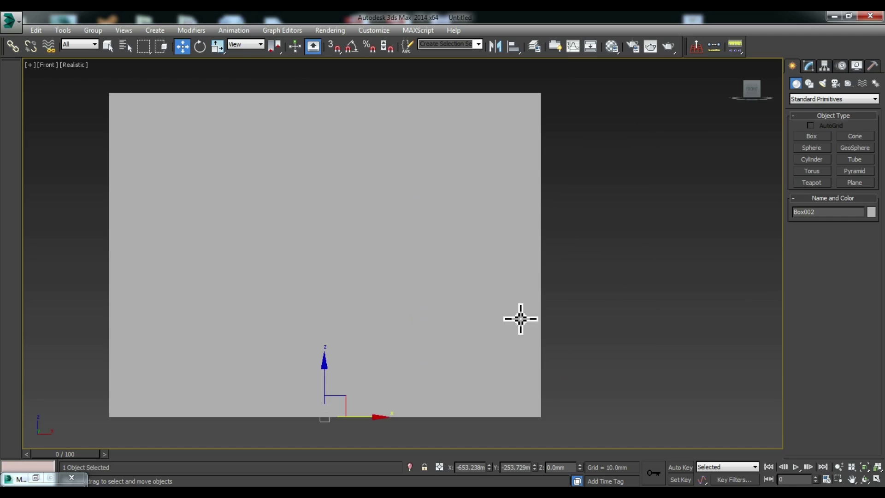
{"action": "left_click_drag", "start_coordinate": [325, 371], "coordinate": [343, 48]}
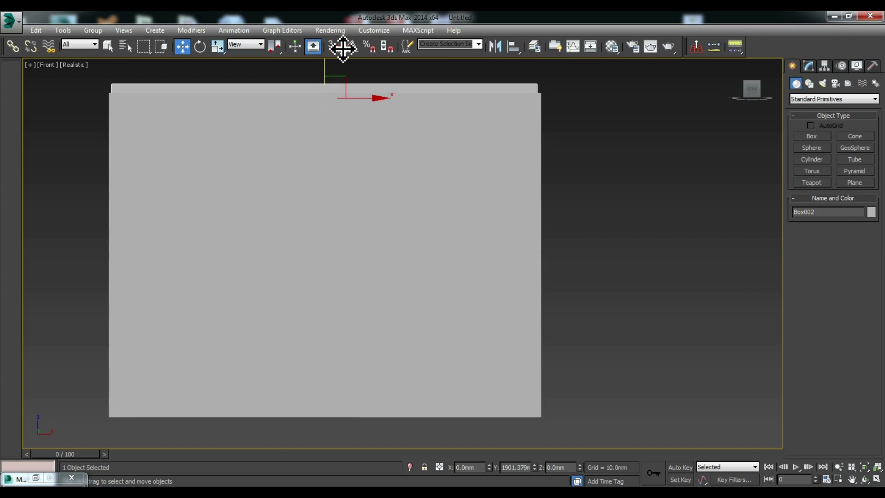
{"action": "key", "text": "F3"}
{"action": "left_click_drag", "start_coordinate": [344, 47], "coordinate": [337, 47]}
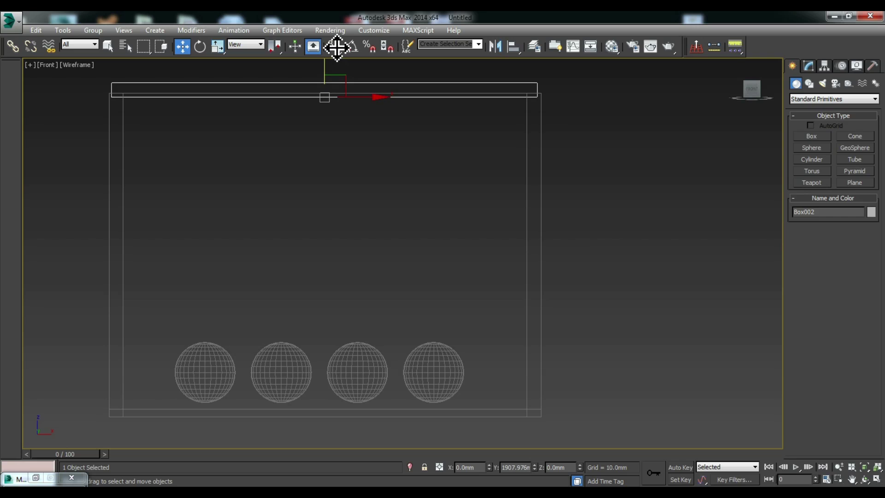
{"action": "left_click", "coordinate": [661, 254]}
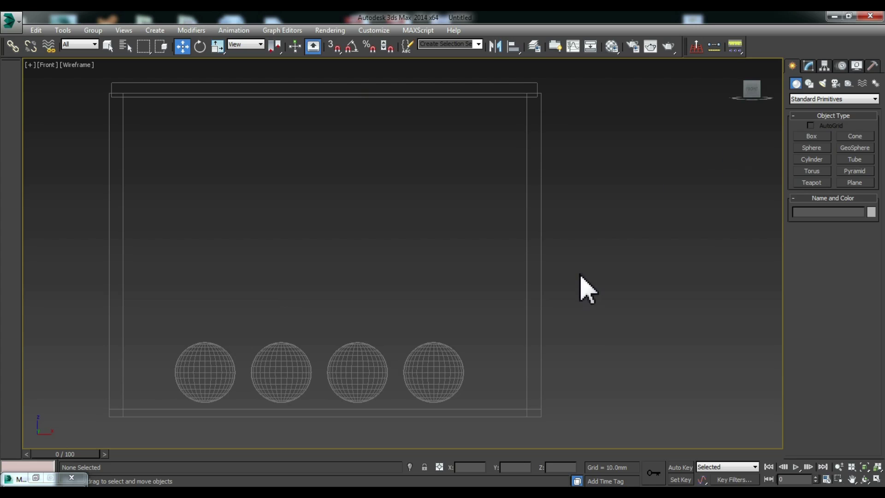
Create a new VRayMtl in an unused slot with a white diffuse colour
{"action": "key", "text": "m"}
{"action": "left_click", "coordinate": [710, 80]}
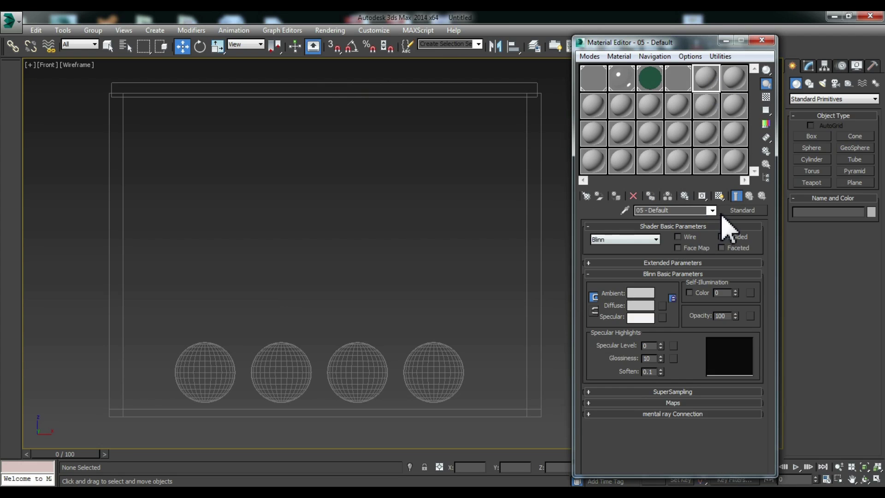
{"action": "left_click", "coordinate": [742, 210]}
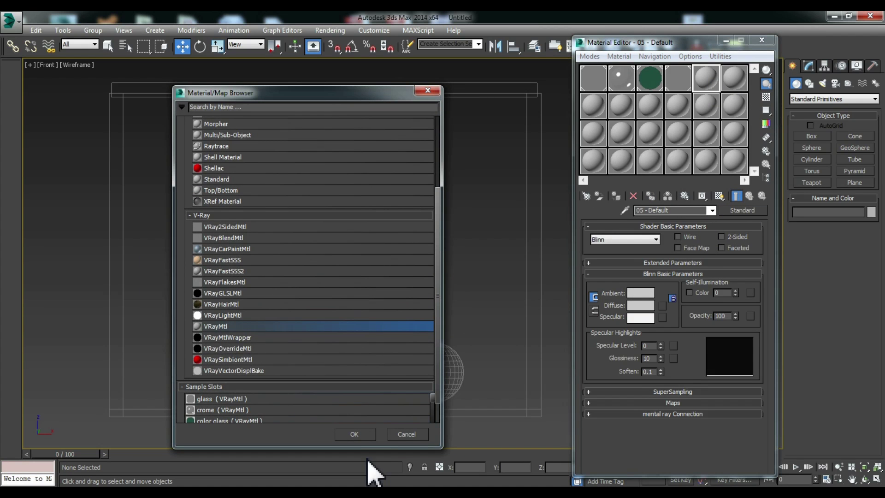
{"action": "left_click", "coordinate": [364, 436]}
{"action": "left_click", "coordinate": [650, 284]}
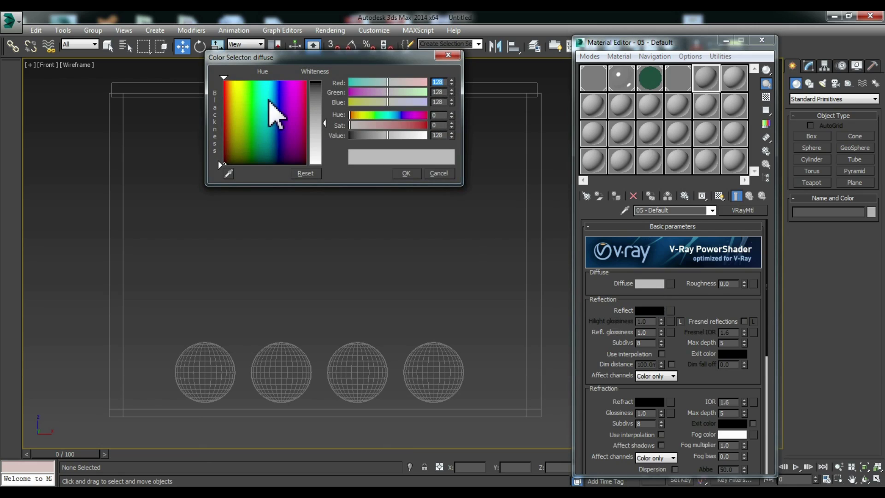
{"action": "left_click_drag", "start_coordinate": [325, 134], "coordinate": [325, 163]}
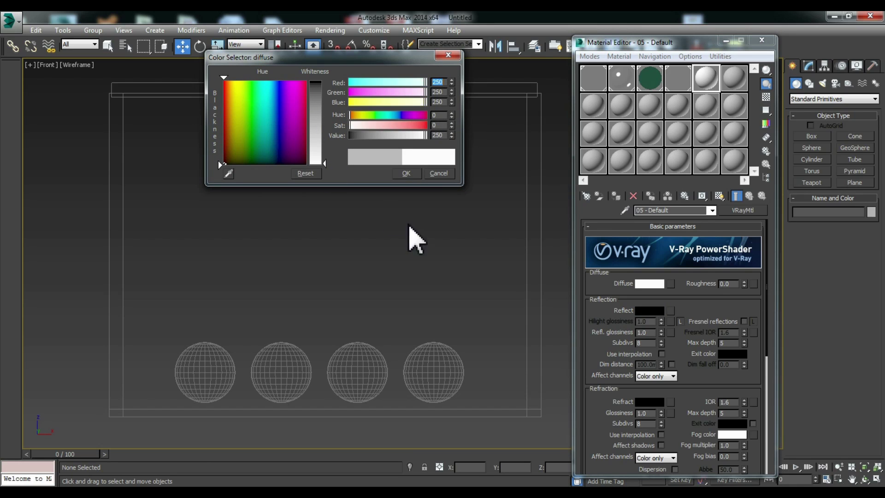
{"action": "left_click", "coordinate": [406, 173]}
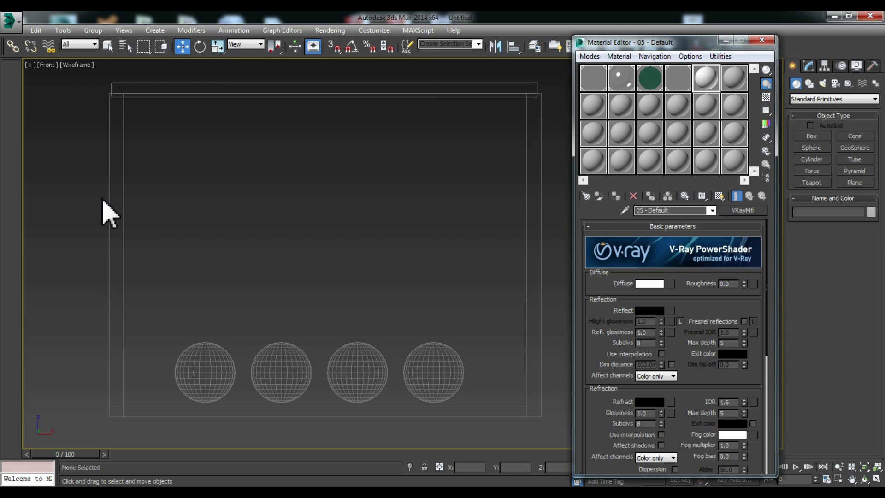
Give it dark grey reflection with 0.51 glossiness and assign it to the room box
{"action": "left_click_drag", "start_coordinate": [44, 134], "coordinate": [571, 186]}
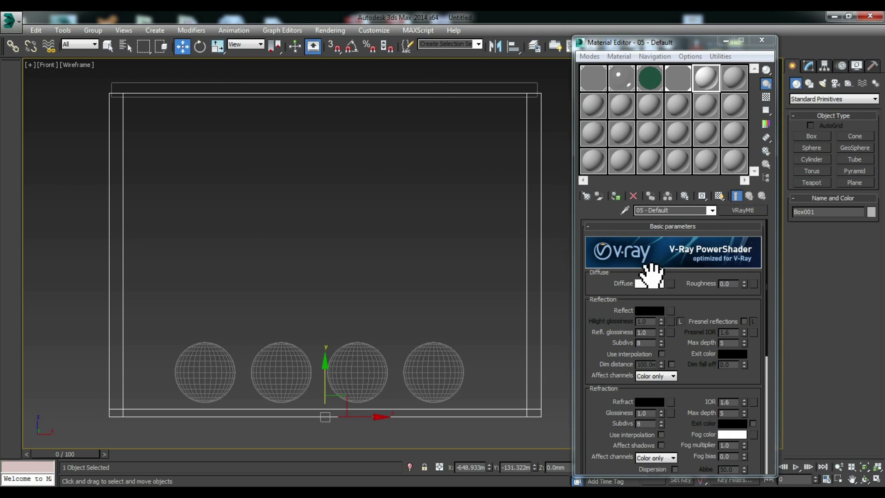
{"action": "left_click", "coordinate": [649, 310]}
{"action": "left_click_drag", "start_coordinate": [452, 135], "coordinate": [452, 129]}
{"action": "left_click", "coordinate": [406, 173]}
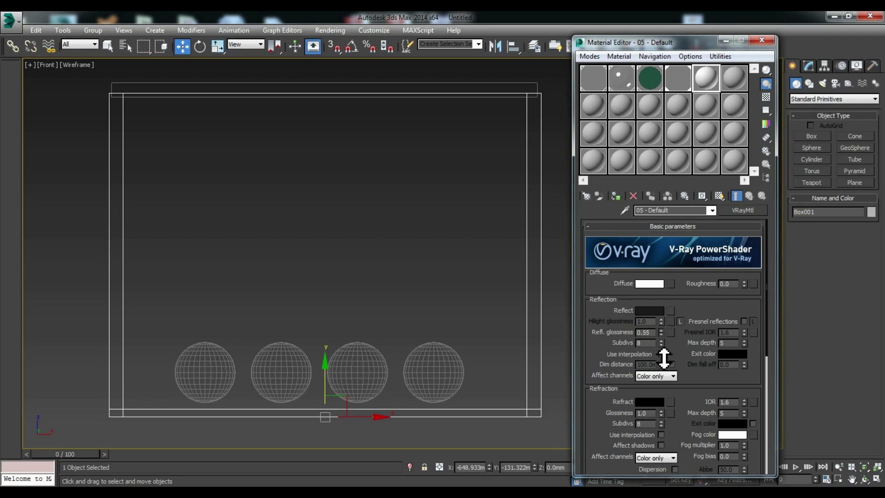
{"action": "left_click_drag", "start_coordinate": [78, 184], "coordinate": [555, 235]}
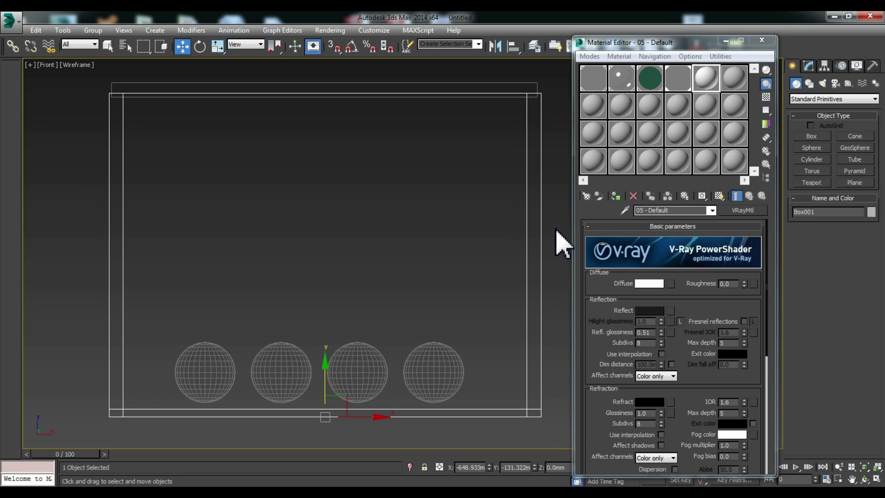
{"action": "left_click", "coordinate": [619, 198]}
{"action": "left_click", "coordinate": [296, 82]}
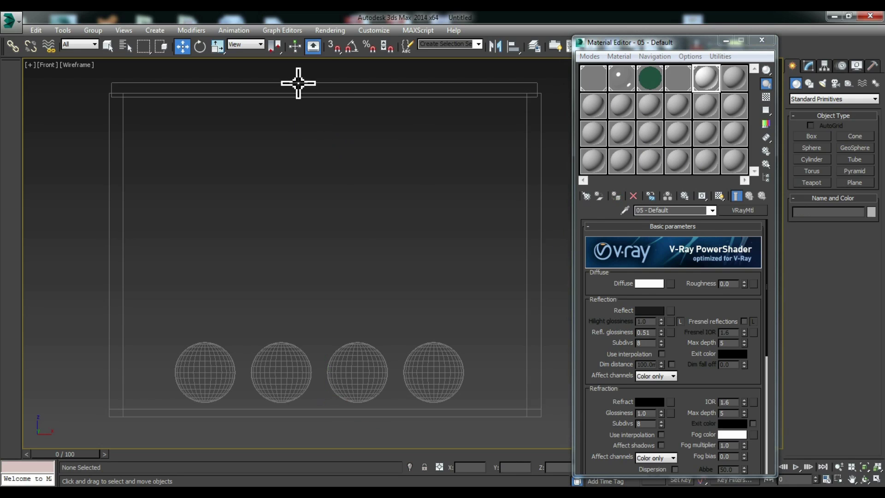
{"action": "left_click", "coordinate": [406, 282]}
{"action": "left_click", "coordinate": [726, 41]}
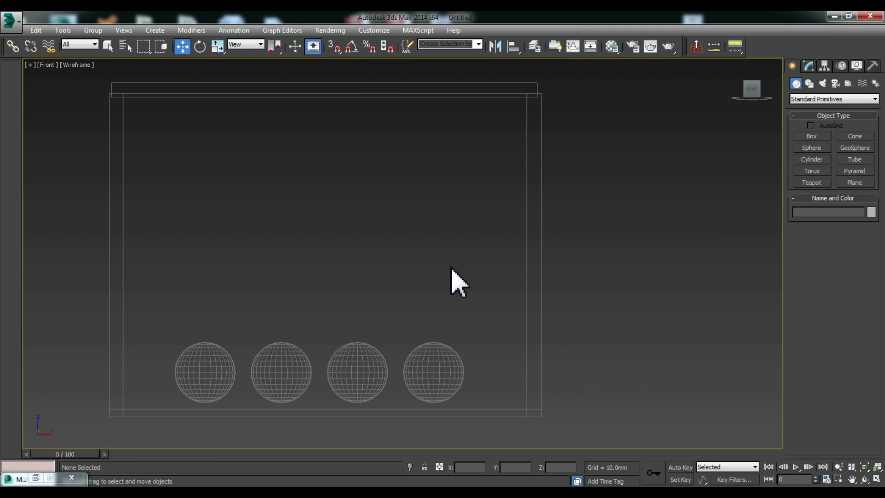
Restore the four-viewport layout and take room box Box002 out of vertex editing
{"action": "left_click", "coordinate": [836, 83]}
{"action": "key", "text": "alt+w"}
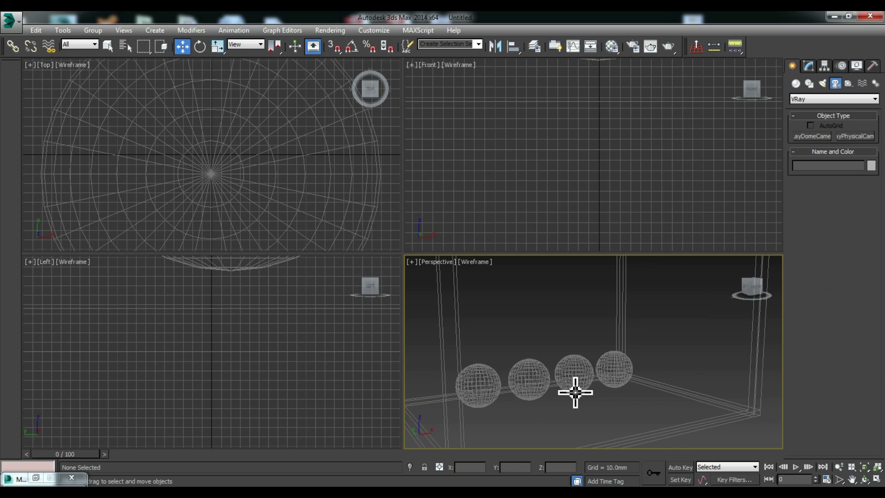
{"action": "middle_click_drag", "start_coordinate": [590, 413], "coordinate": [623, 400], "text": "alt"}
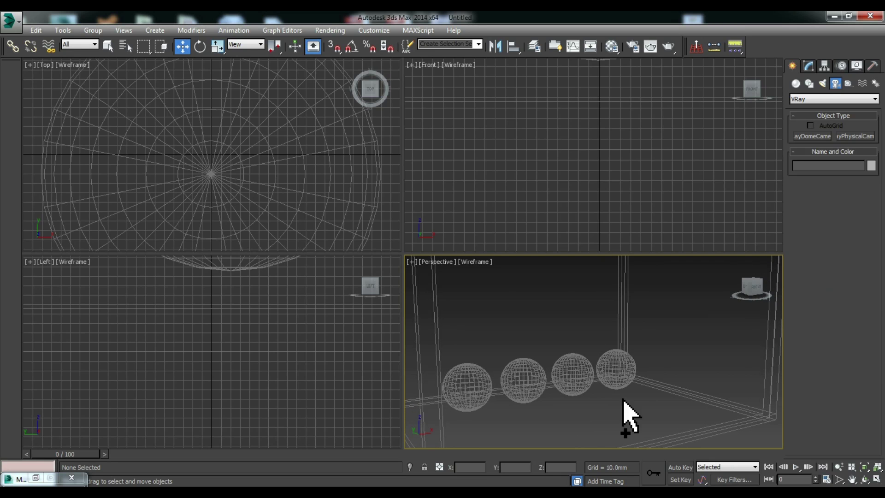
{"action": "scroll", "coordinate": [260, 136], "scroll_direction": "down", "scroll_amount": 6}
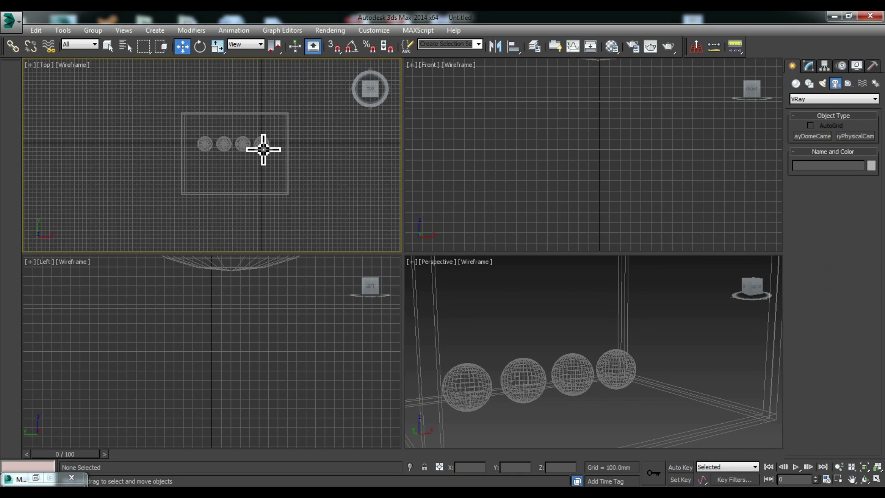
{"action": "left_click", "coordinate": [272, 193]}
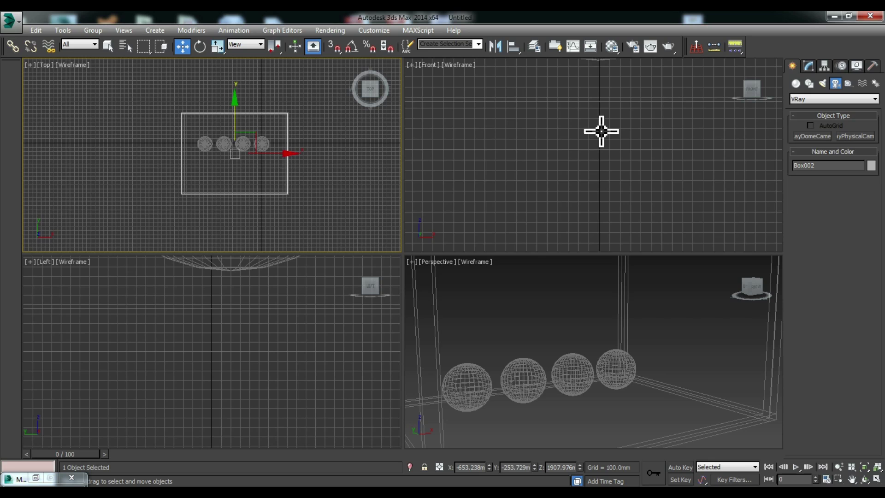
{"action": "left_click", "coordinate": [809, 66]}
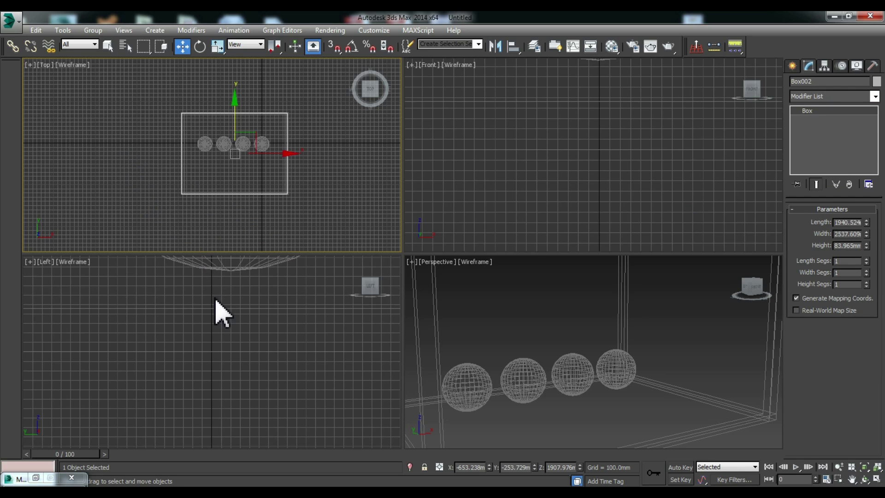
{"action": "scroll", "coordinate": [190, 203], "scroll_direction": "up", "scroll_amount": 2}
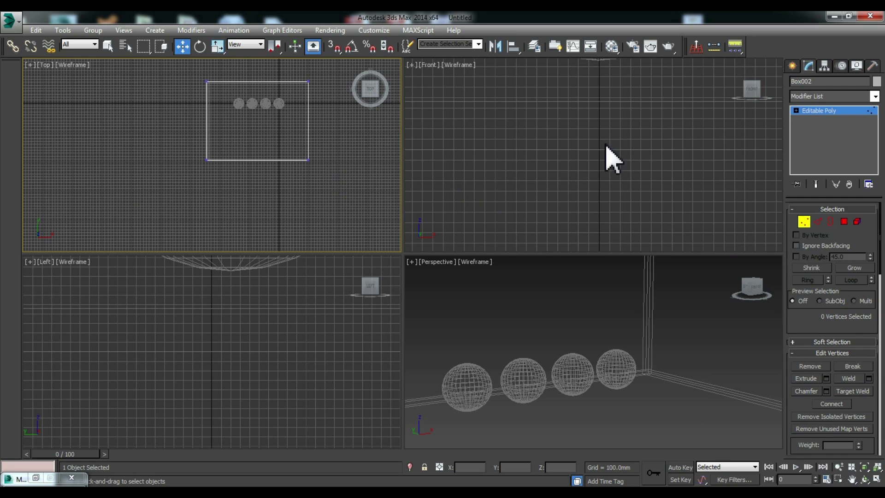
{"action": "left_click", "coordinate": [821, 112]}
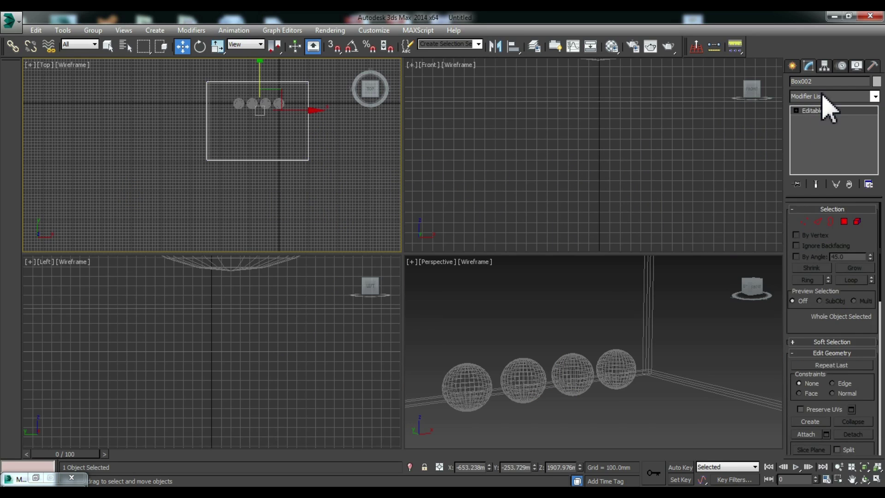
Place a VRayPhysicalCamera in Front view aimed at the spheres and view through it in Perspective
{"action": "left_click", "coordinate": [794, 67]}
{"action": "left_click", "coordinate": [832, 98]}
{"action": "left_click", "coordinate": [837, 118]}
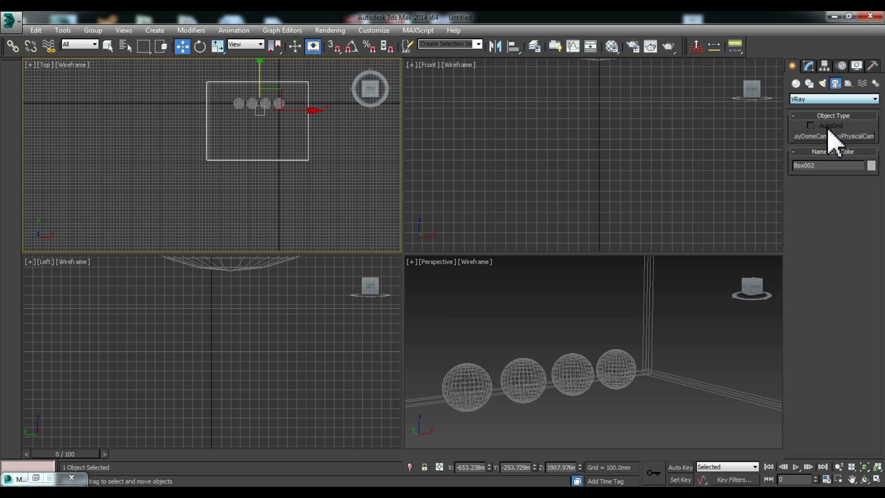
{"action": "left_click", "coordinate": [855, 137]}
{"action": "left_click_drag", "start_coordinate": [710, 146], "coordinate": [545, 147]}
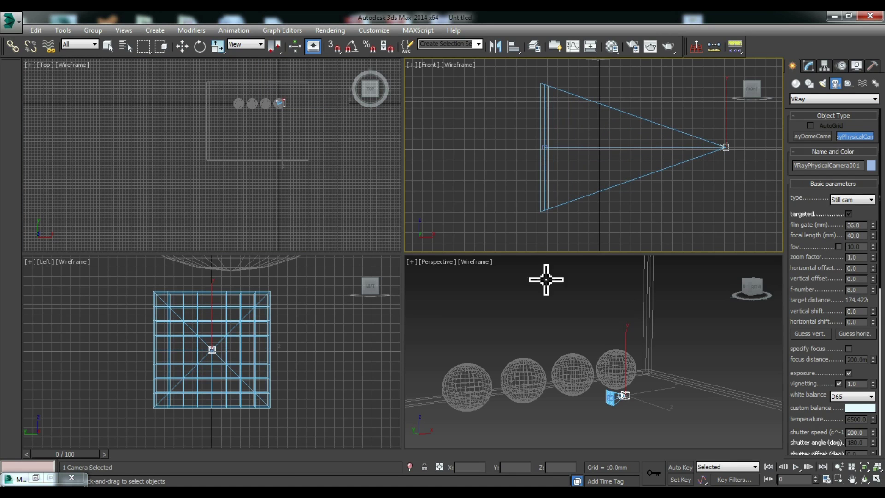
{"action": "left_click", "coordinate": [541, 327]}
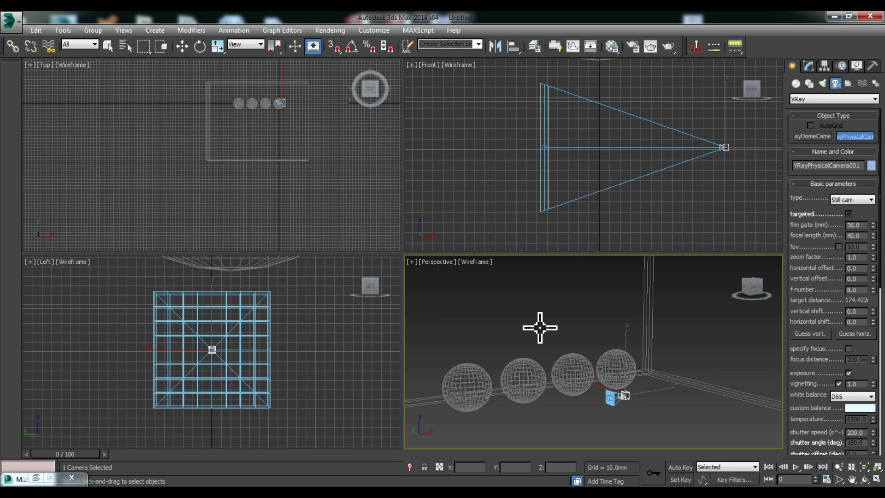
{"action": "key", "text": "w"}
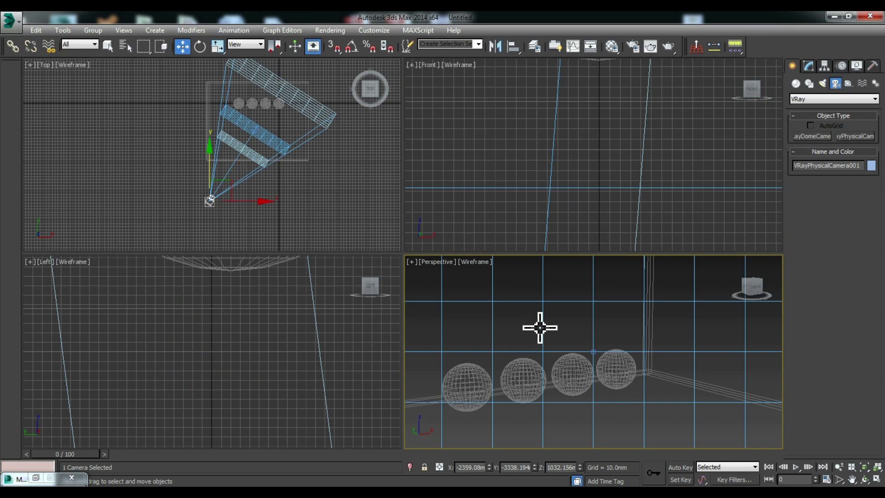
{"action": "key", "text": "c"}
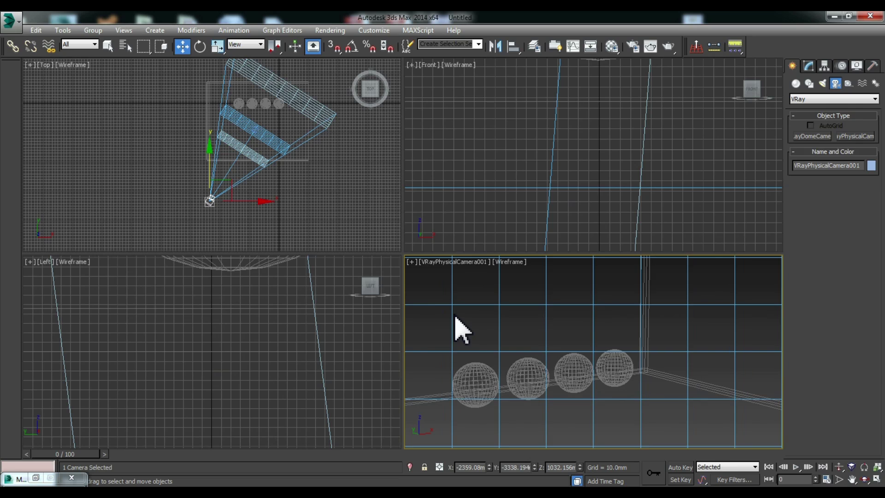
{"action": "left_click", "coordinate": [354, 99]}
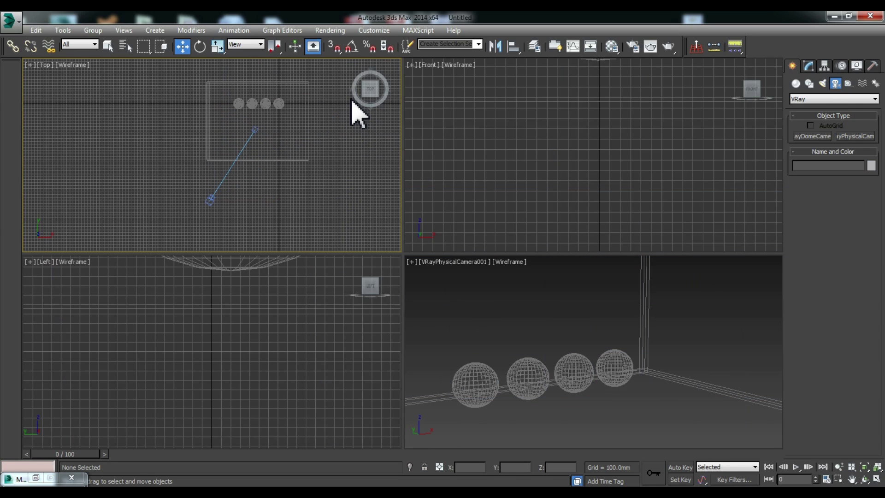
Draw a VRayLight plane over the spheres in the Top view
{"action": "left_click", "coordinate": [797, 84]}
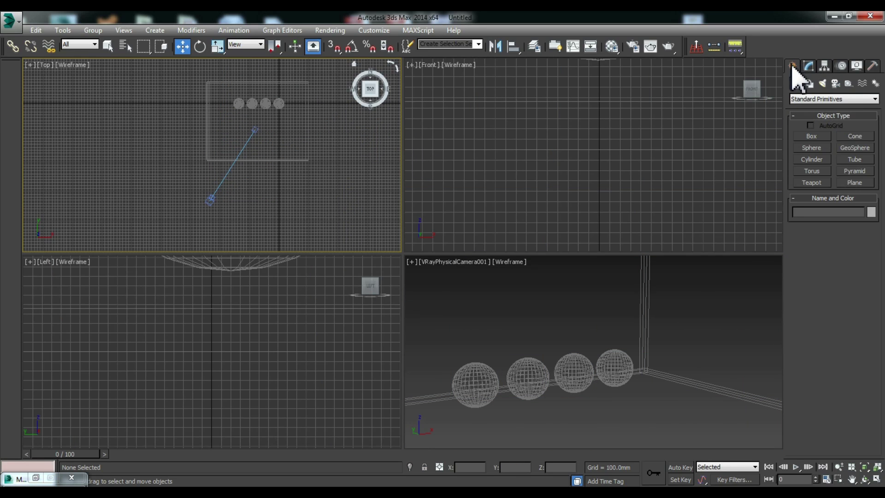
{"action": "left_click", "coordinate": [824, 84]}
{"action": "left_click", "coordinate": [875, 99]}
{"action": "left_click", "coordinate": [806, 132]}
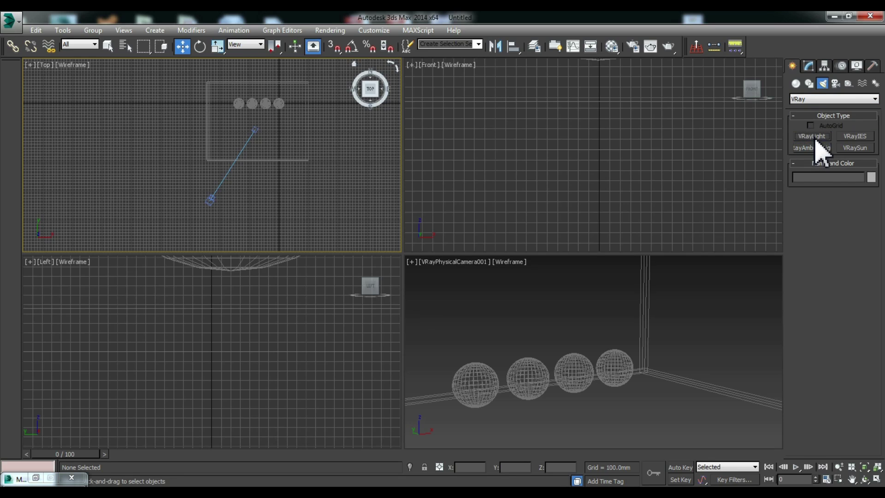
{"action": "left_click", "coordinate": [814, 138]}
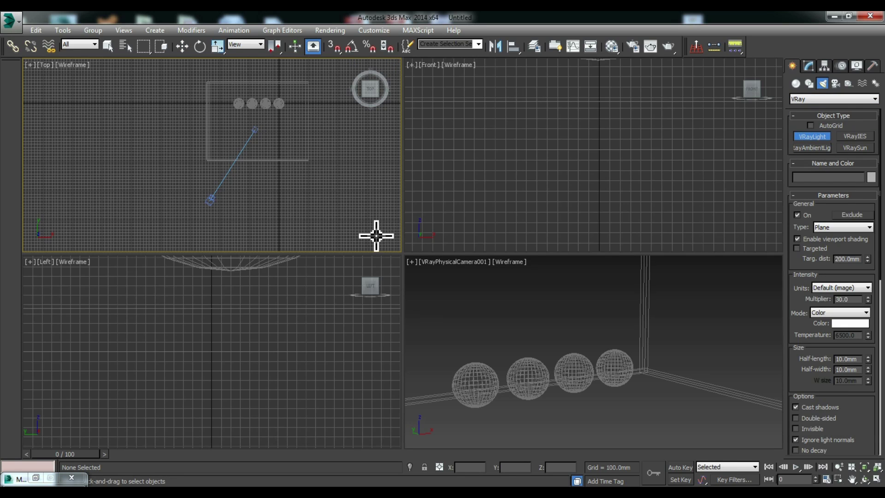
{"action": "left_click_drag", "start_coordinate": [222, 93], "coordinate": [295, 135]}
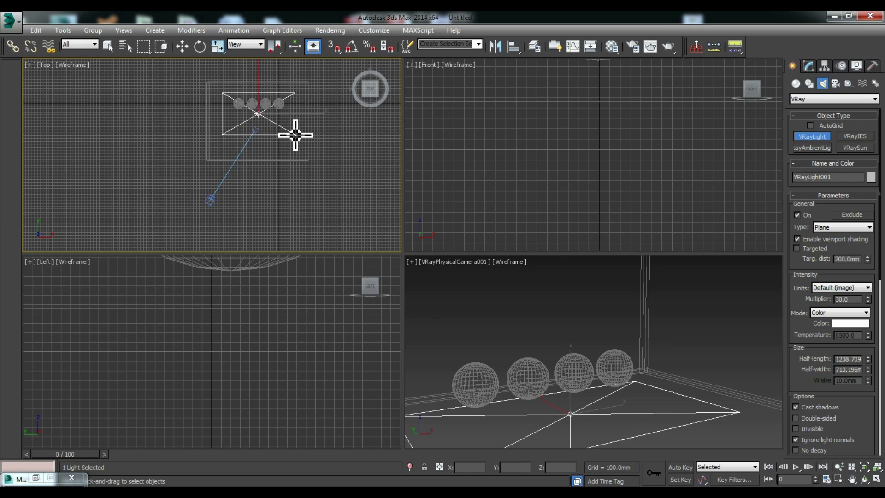
Raise the plane light to about 1707 mm near the ceiling, then select the physical camera
{"action": "key", "text": "w"}
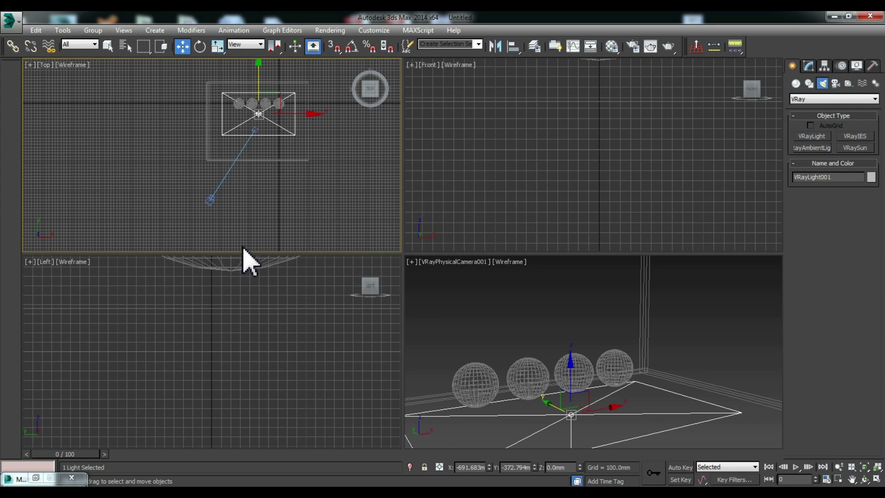
{"action": "scroll", "coordinate": [275, 332], "scroll_direction": "down", "scroll_amount": 3}
{"action": "scroll", "coordinate": [279, 299], "scroll_direction": "down", "scroll_amount": 2}
{"action": "left_click_drag", "start_coordinate": [282, 278], "coordinate": [283, 213]}
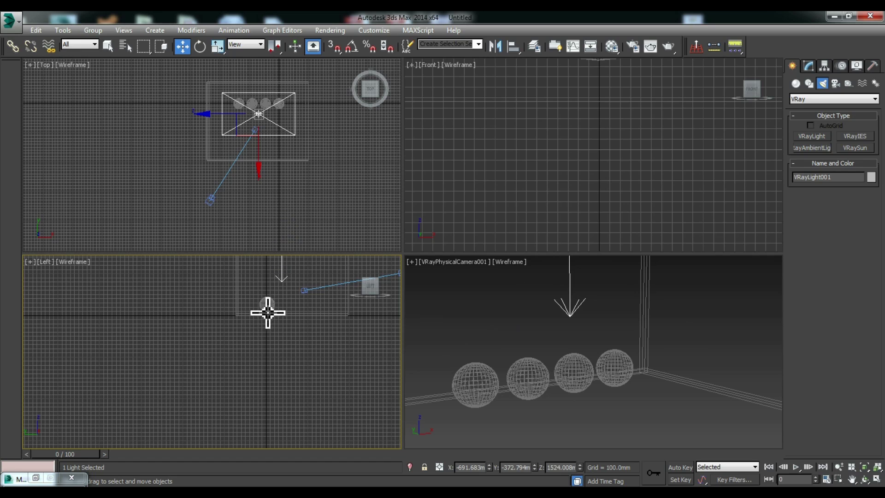
{"action": "middle_click_drag", "start_coordinate": [268, 310], "coordinate": [241, 374]}
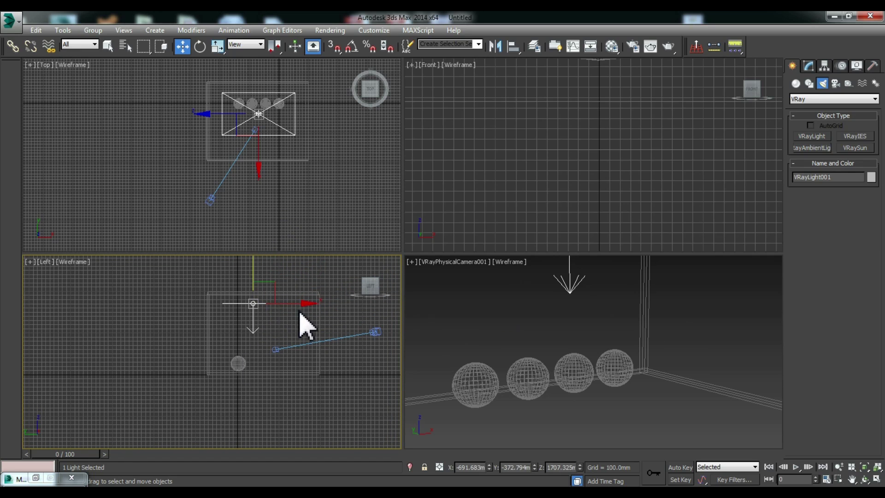
{"action": "left_click_drag", "start_coordinate": [299, 310], "coordinate": [302, 301]}
{"action": "left_click", "coordinate": [129, 352]}
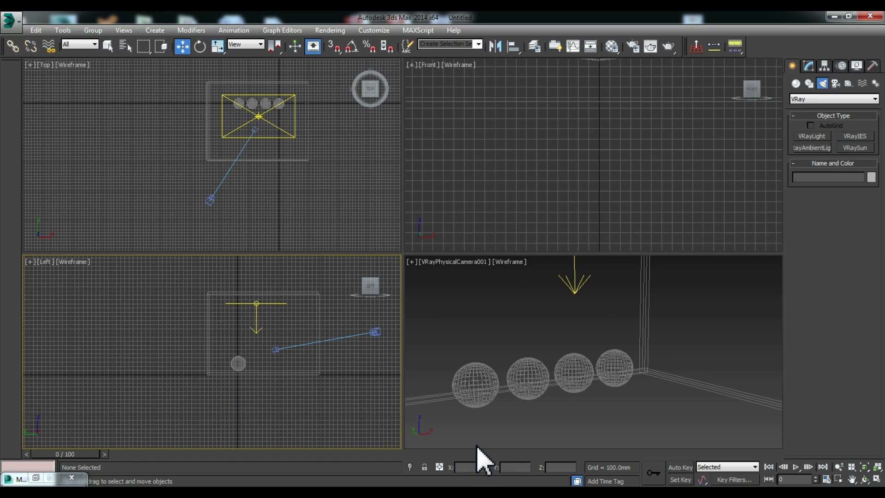
{"action": "left_click", "coordinate": [530, 366]}
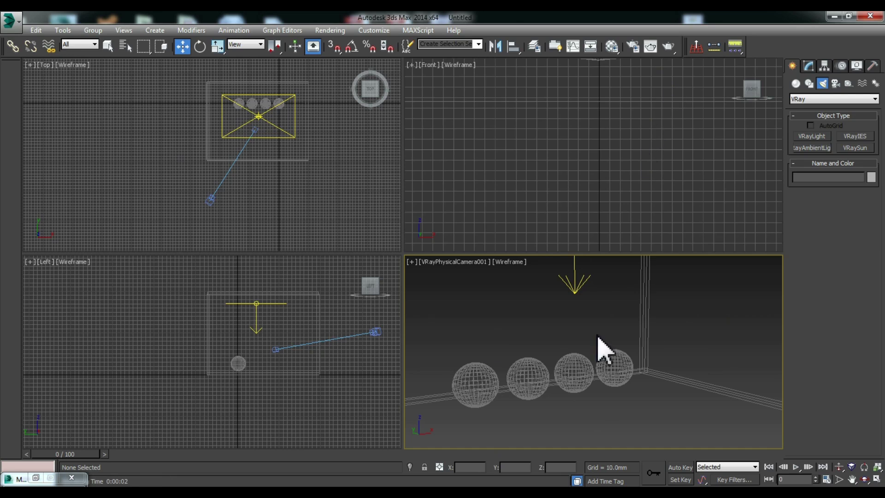
{"action": "left_click", "coordinate": [376, 332]}
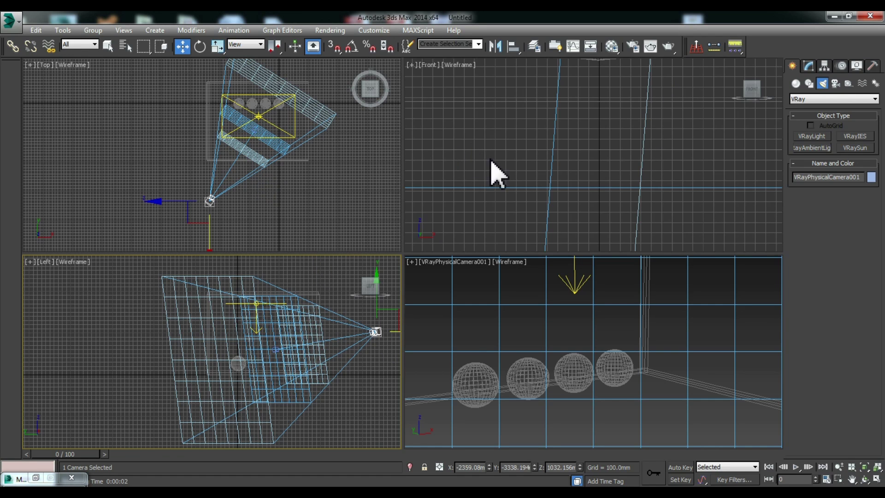
Toggle realistic shading in the camera and Top views, then set the camera view back to Perspective
{"action": "left_click", "coordinate": [477, 331]}
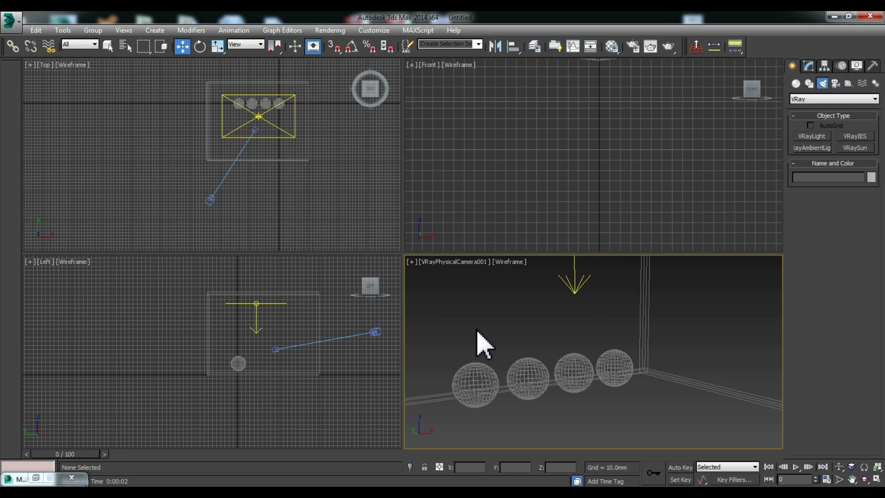
{"action": "left_click", "coordinate": [455, 389]}
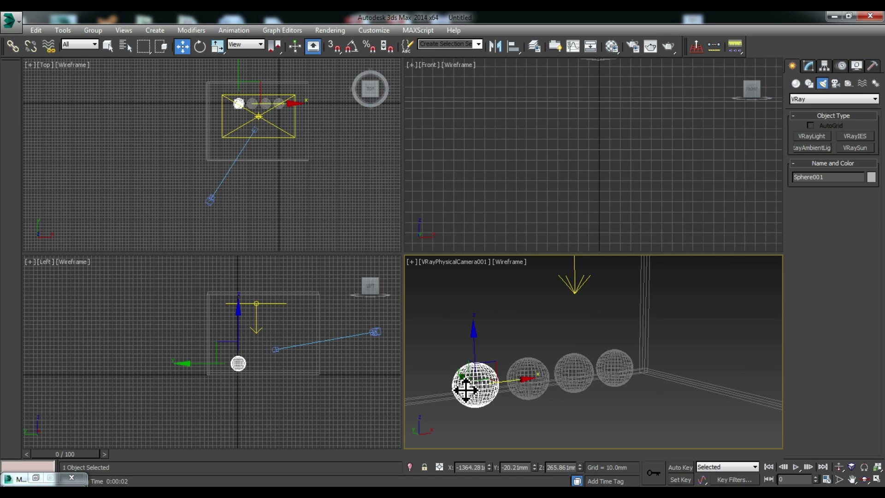
{"action": "key", "text": "F3"}
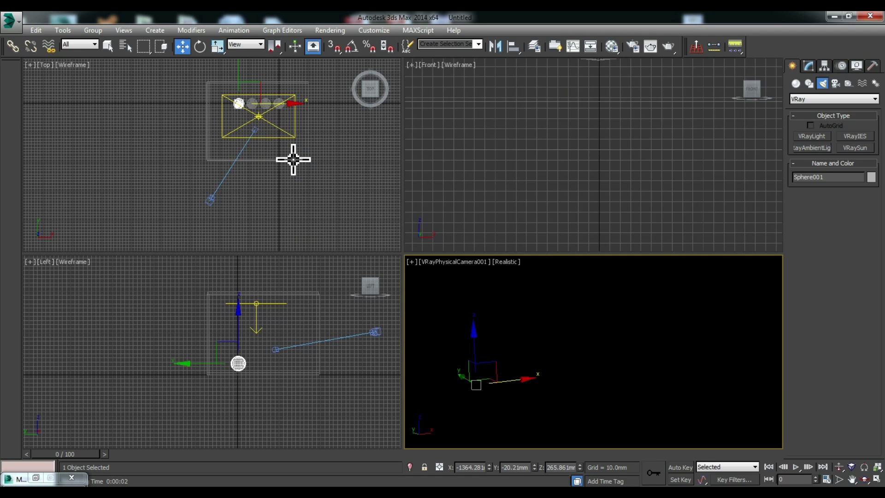
{"action": "left_click", "coordinate": [293, 159]}
{"action": "key", "text": "F3"}
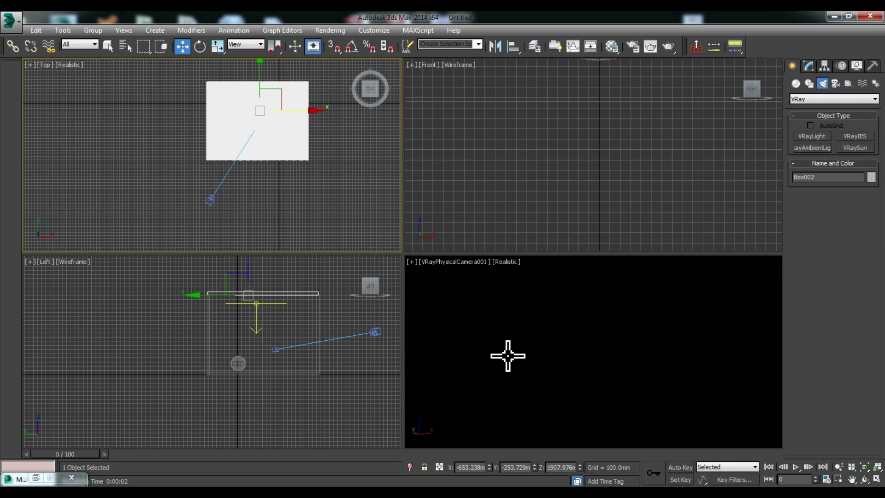
{"action": "left_click", "coordinate": [518, 366]}
{"action": "key", "text": "p"}
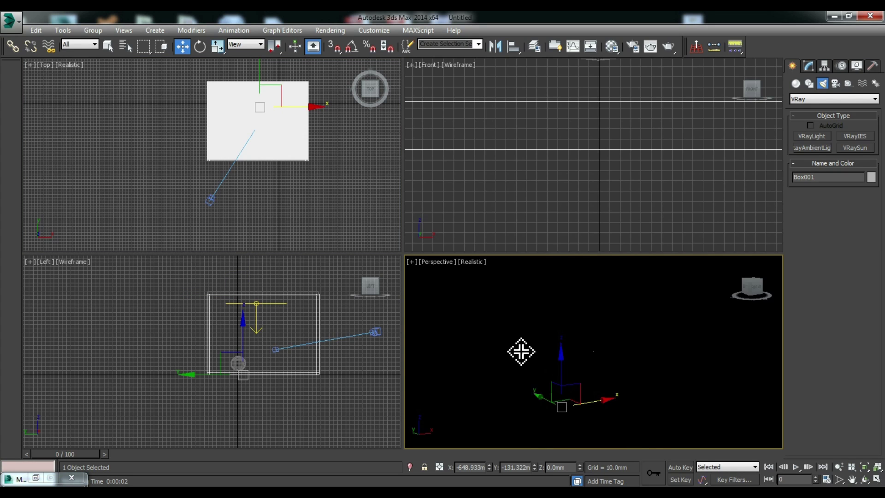
Orbit the Perspective view, shade the Left view realistically, and clear the selection
{"action": "scroll", "coordinate": [521, 351], "scroll_direction": "down", "scroll_amount": 5}
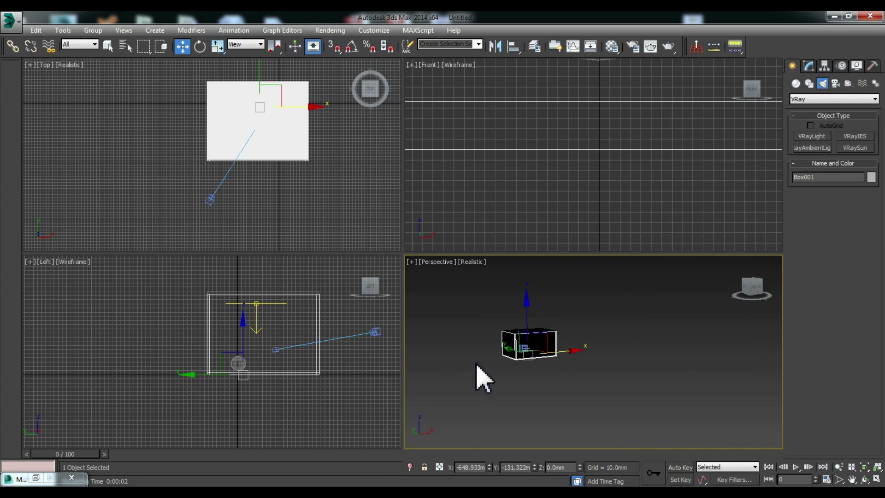
{"action": "mouse_move", "coordinate": [509, 353]}
{"action": "middle_mouse_down", "text": "alt"}
{"action": "mouse_move", "coordinate": [598, 409]}
{"action": "mouse_move", "coordinate": [652, 366]}
{"action": "middle_mouse_up", "text": "alt"}
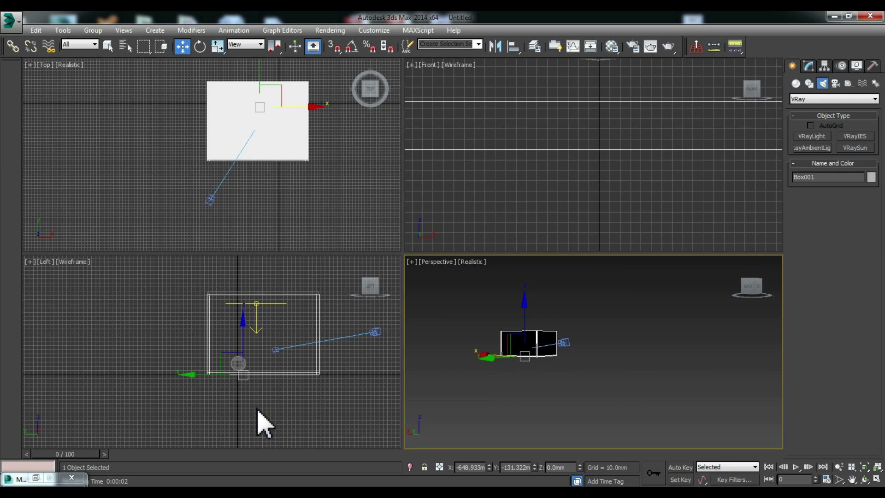
{"action": "left_click", "coordinate": [279, 375]}
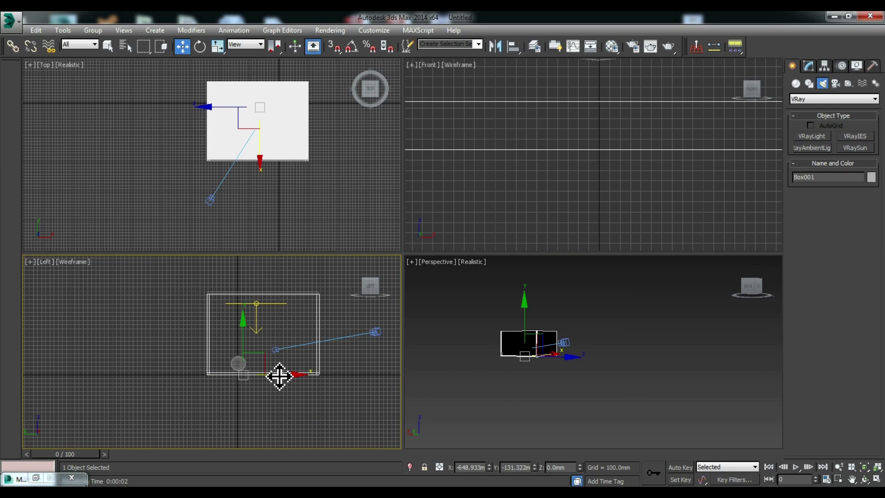
{"action": "key", "text": "F3"}
{"action": "right_click", "coordinate": [566, 153]}
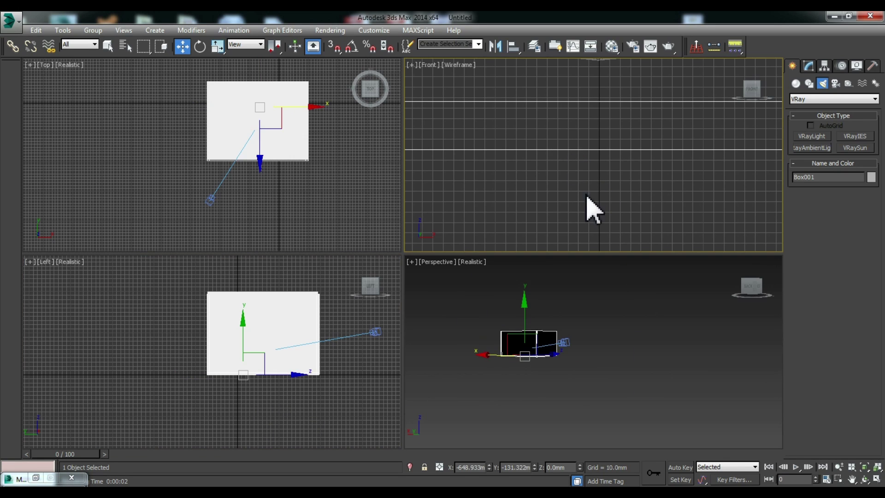
{"action": "left_click", "coordinate": [623, 364]}
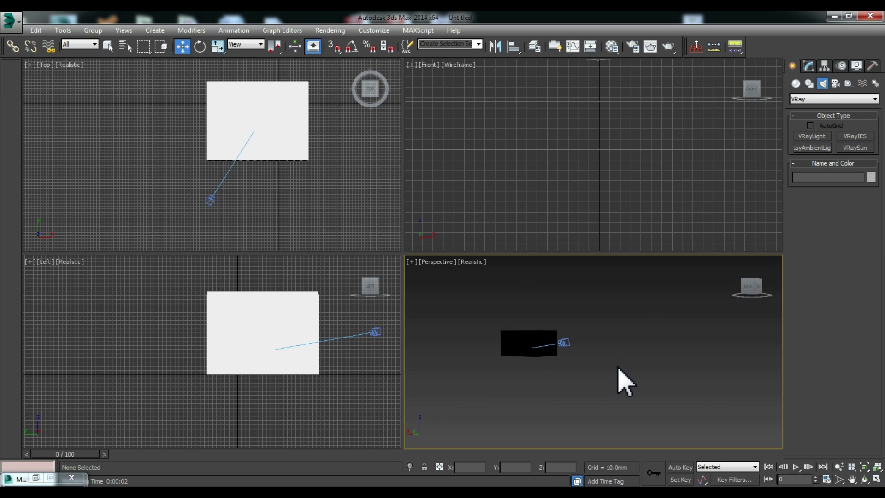
Enable VRayPhysicalCamera001 clipping with the near plane near 2531 mm and far plane at 5710
{"action": "key", "text": "c"}
{"action": "left_click", "coordinate": [210, 200]}
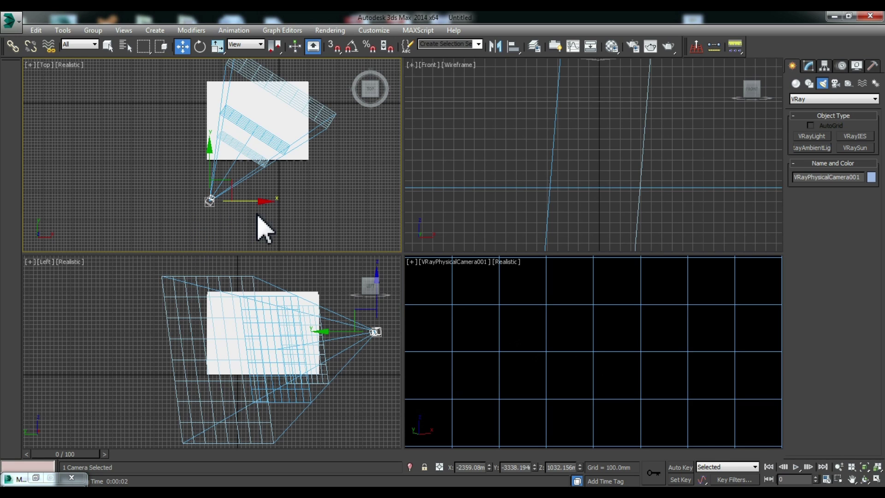
{"action": "left_click", "coordinate": [809, 67]}
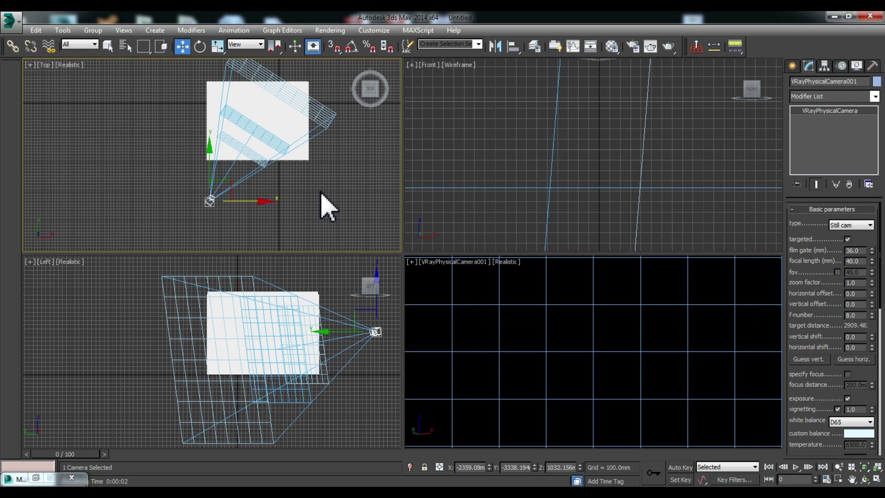
{"action": "left_click_drag", "start_coordinate": [852, 375], "coordinate": [797, 181]}
{"action": "left_click_drag", "start_coordinate": [847, 401], "coordinate": [843, 257]}
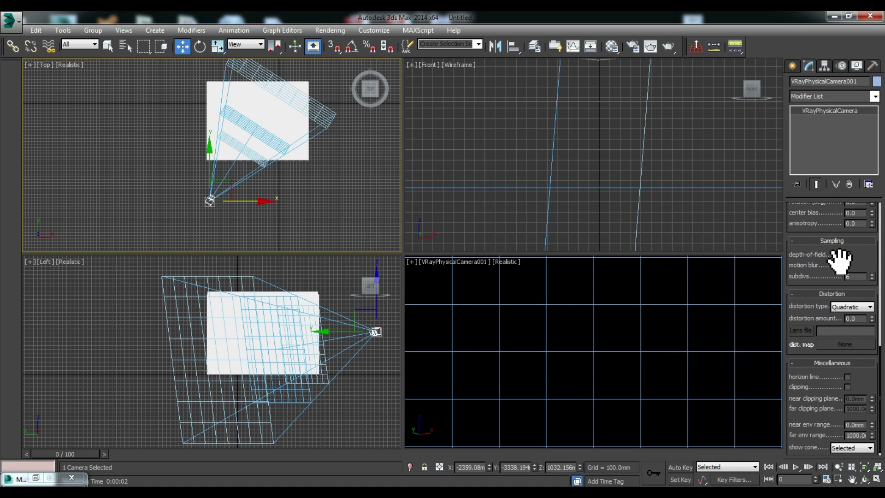
{"action": "left_click", "coordinate": [847, 383]}
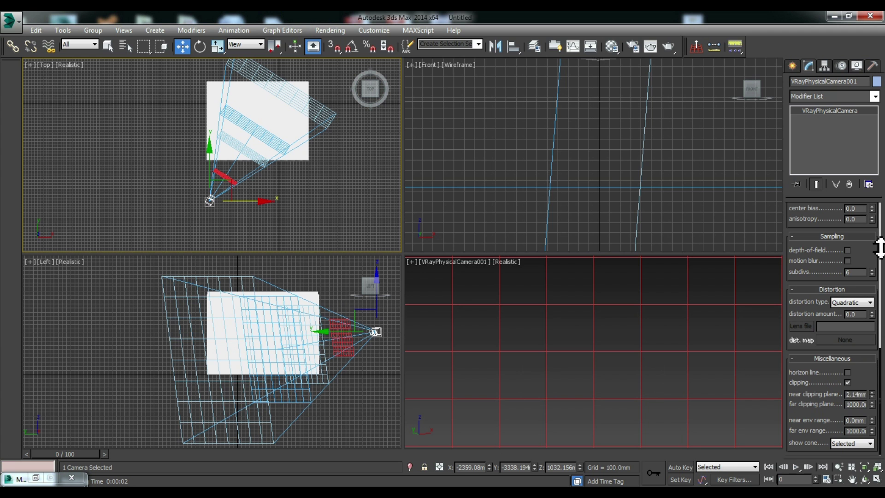
{"action": "left_click_drag", "start_coordinate": [872, 404], "coordinate": [875, 340]}
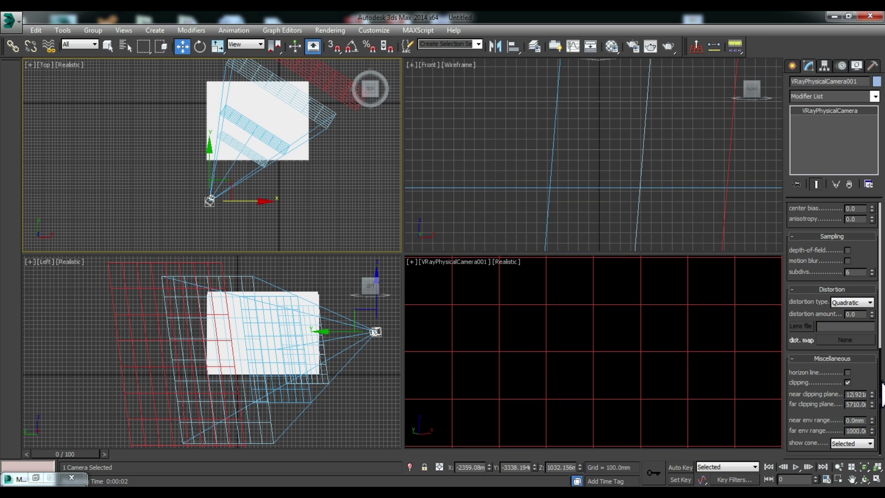
{"action": "left_click_drag", "start_coordinate": [872, 394], "coordinate": [866, 338]}
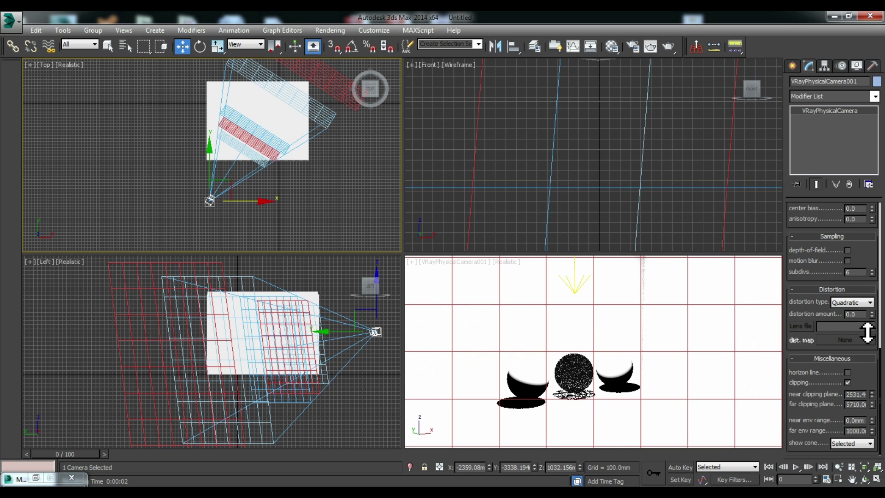
{"action": "left_click", "coordinate": [363, 436]}
Render the camera view from the Render Setup dialog
{"action": "left_click", "coordinate": [493, 375]}
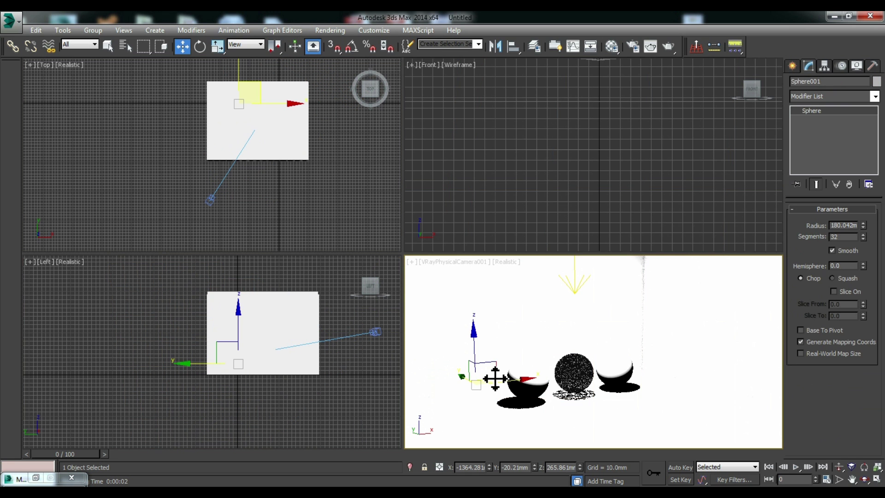
{"action": "key", "text": "F10"}
{"action": "left_click", "coordinate": [655, 400]}
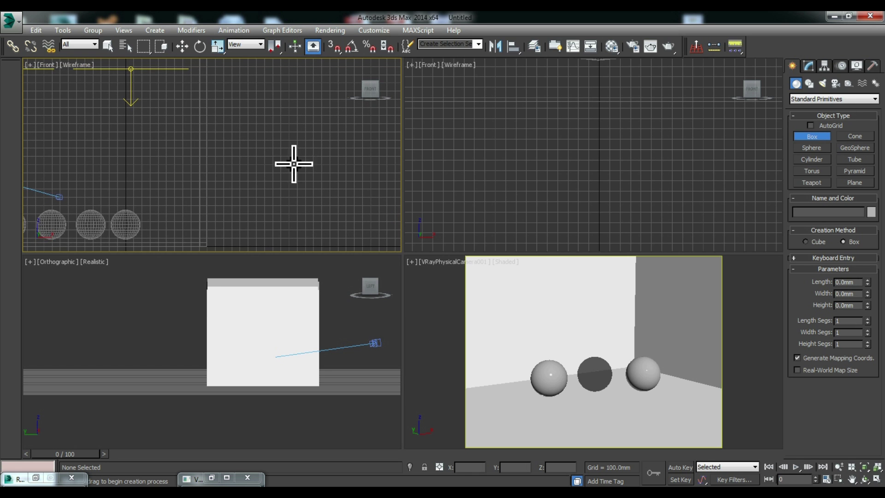
Draw a thin box panel in the maximized Front view and move it right of the room
{"action": "key", "text": "alt+w"}
{"action": "scroll", "coordinate": [487, 201], "scroll_direction": "down", "scroll_amount": 5}
{"action": "mouse_move", "coordinate": [261, 162]}
{"action": "left_mouse_down"}
{"action": "mouse_move", "coordinate": [286, 192]}
{"action": "mouse_move", "coordinate": [440, 285]}
{"action": "left_mouse_up"}
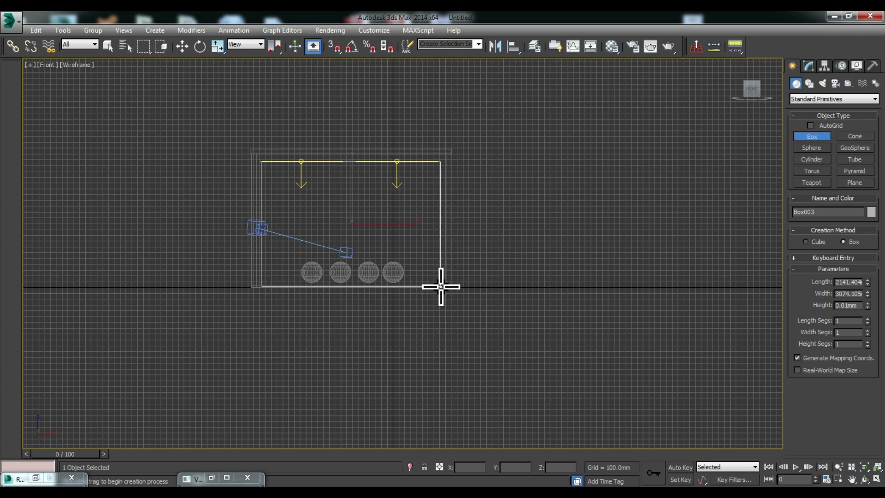
{"action": "key", "text": "w"}
{"action": "left_click_drag", "start_coordinate": [382, 221], "coordinate": [635, 227]}
{"action": "key", "text": "F3"}
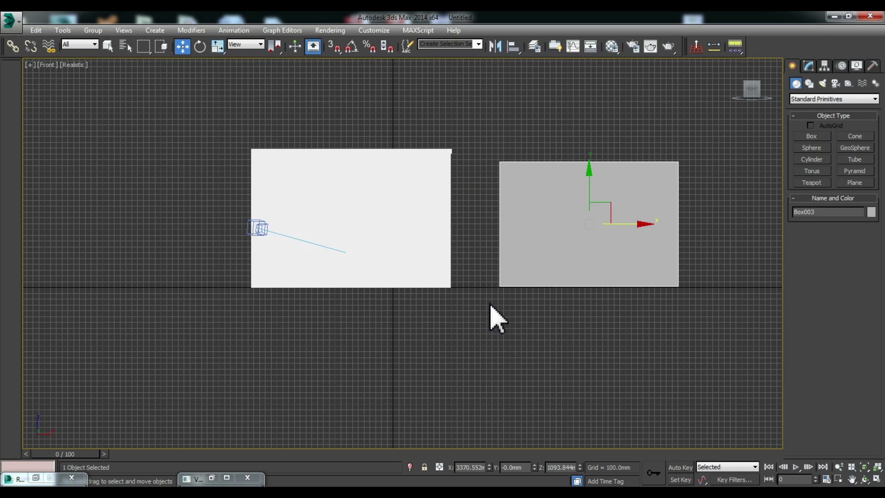
{"action": "middle_click_drag", "start_coordinate": [514, 316], "coordinate": [616, 351], "text": "alt"}
{"action": "key", "text": "r"}
{"action": "key", "text": "f"}
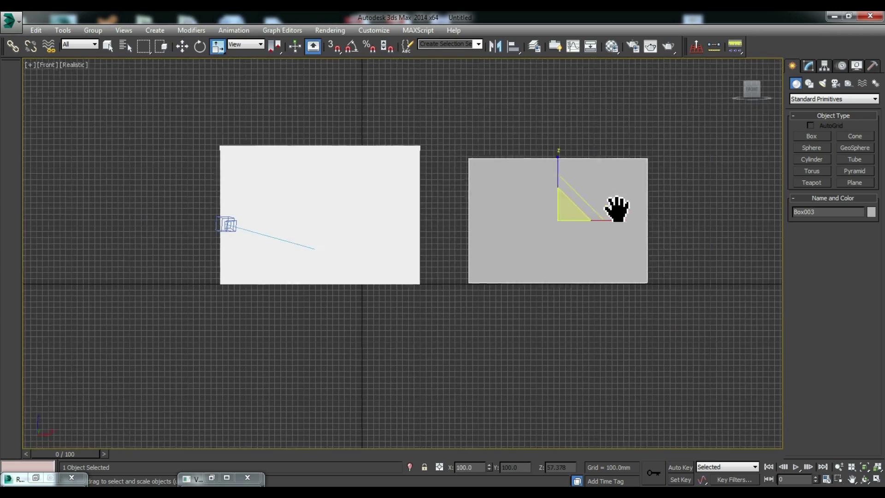
{"action": "key", "text": "z"}
Convert the panel to Editable Poly and add pinched Connect edge loops near all four borders
{"action": "right_click", "coordinate": [353, 239]}
{"action": "left_click", "coordinate": [503, 348]}
{"action": "left_click", "coordinate": [817, 221]}
{"action": "left_click_drag", "start_coordinate": [209, 104], "coordinate": [238, 371]}
{"action": "right_click", "coordinate": [224, 213]}
{"action": "left_click", "coordinate": [322, 302]}
{"action": "mouse_move", "coordinate": [421, 276]}
{"action": "left_mouse_down"}
{"action": "mouse_move", "coordinate": [421, 182]}
{"action": "mouse_move", "coordinate": [458, 79]}
{"action": "left_mouse_up"}
{"action": "left_click", "coordinate": [408, 308]}
{"action": "right_click", "coordinate": [334, 154]}
{"action": "left_click", "coordinate": [237, 214]}
{"action": "left_click", "coordinate": [409, 308]}
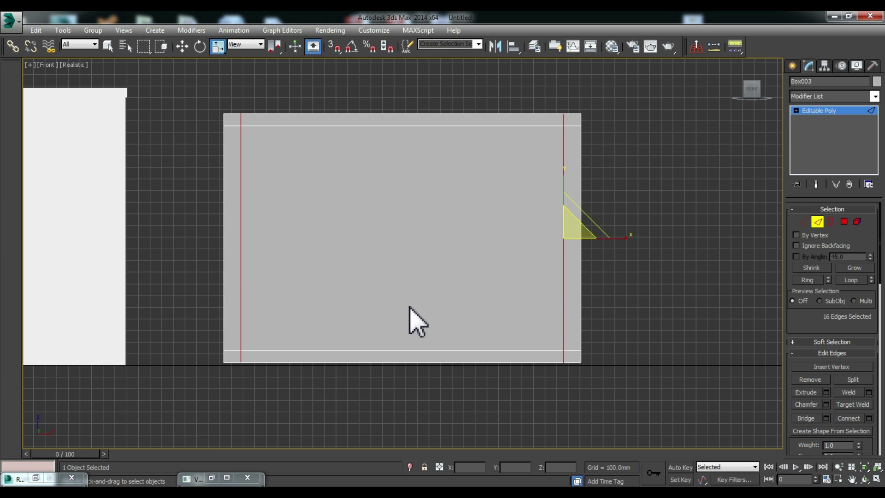
Assign the mirror material to the panel's centre polygon
{"action": "left_click", "coordinate": [703, 313]}
{"action": "left_click", "coordinate": [844, 222]}
{"action": "left_click", "coordinate": [352, 206]}
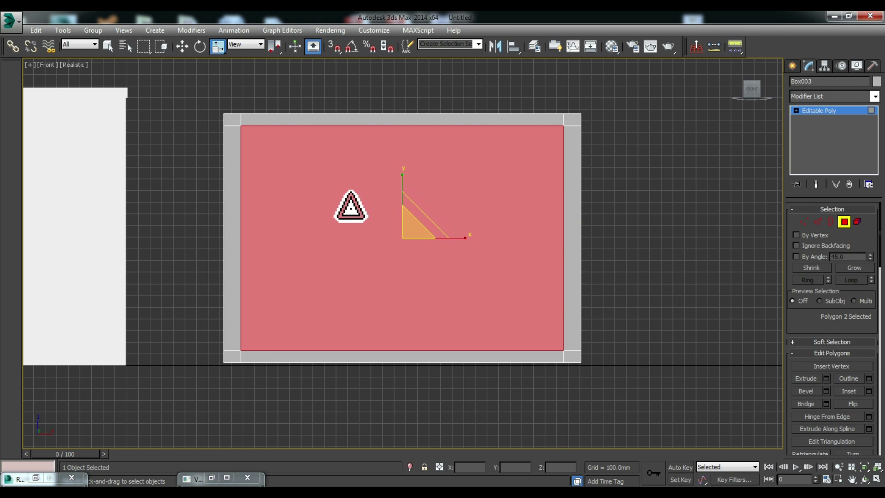
{"action": "key", "text": "m"}
{"action": "left_click", "coordinate": [678, 78]}
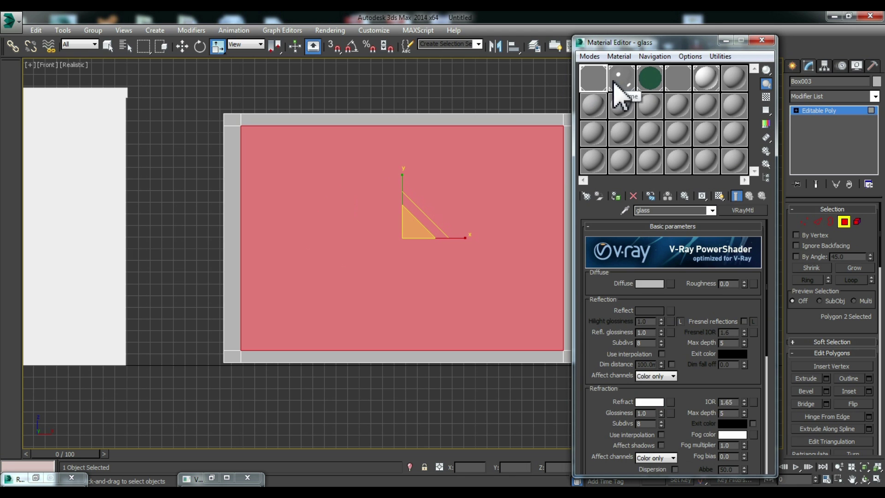
{"action": "left_click", "coordinate": [615, 196]}
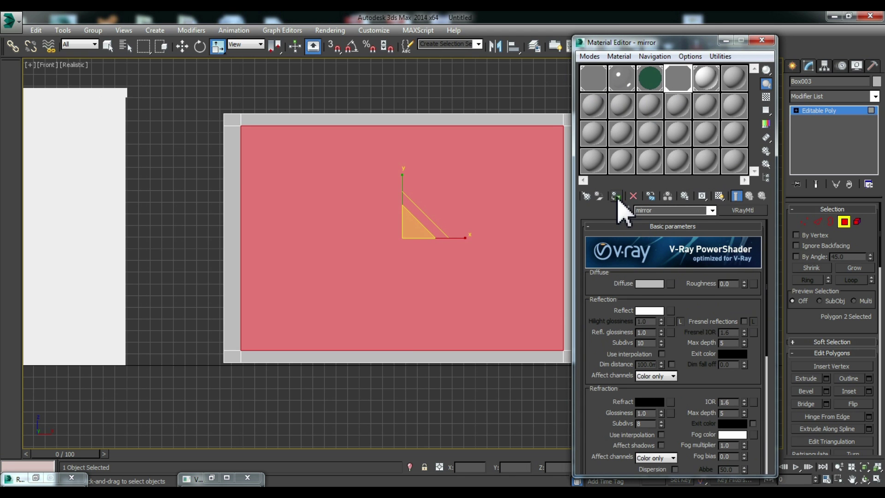
{"action": "left_click_drag", "start_coordinate": [682, 81], "coordinate": [385, 245]}
{"action": "mouse_move", "coordinate": [683, 52]}
{"action": "left_mouse_down"}
{"action": "mouse_move", "coordinate": [812, 60]}
{"action": "mouse_move", "coordinate": [741, 75]}
{"action": "left_mouse_up"}
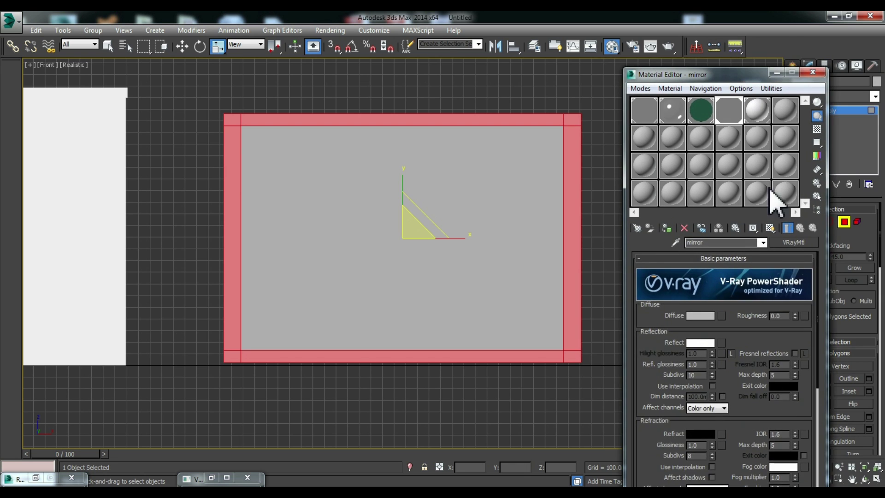
Create a black VRayMtl with reflection 5 and 0.79 glossiness and assign it to the border polygons
{"action": "left_click", "coordinate": [783, 115]}
{"action": "left_click", "coordinate": [789, 243]}
{"action": "left_click", "coordinate": [212, 328]}
{"action": "left_click", "coordinate": [352, 432]}
{"action": "left_click", "coordinate": [701, 315]}
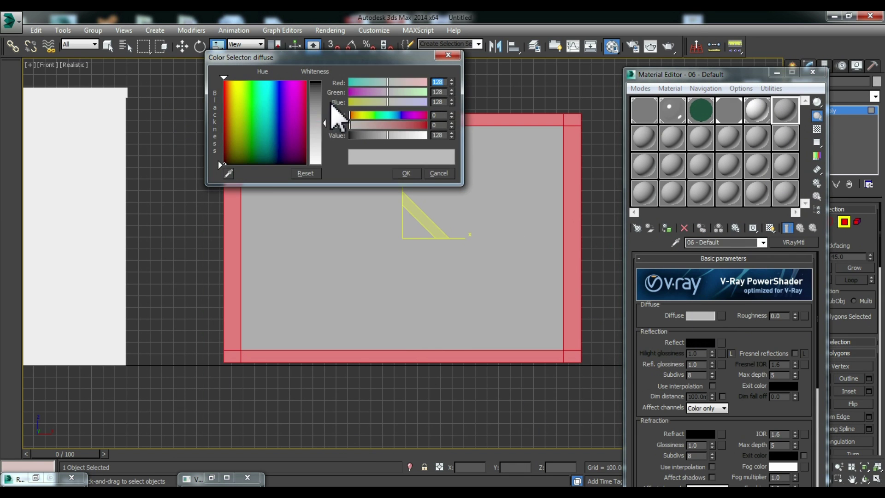
{"action": "left_click", "coordinate": [336, 116]}
{"action": "left_click", "coordinate": [411, 175]}
{"action": "left_click", "coordinate": [700, 343]}
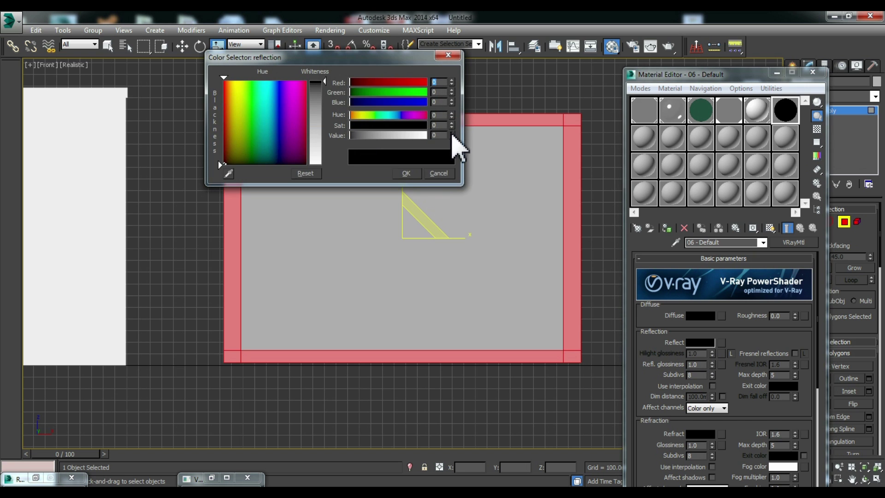
{"action": "left_click_drag", "start_coordinate": [451, 127], "coordinate": [450, 121]}
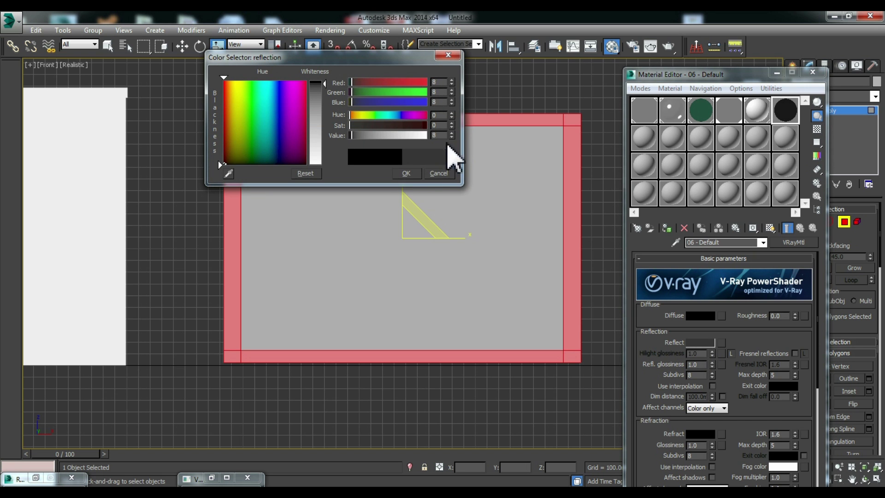
{"action": "left_click", "coordinate": [408, 173]}
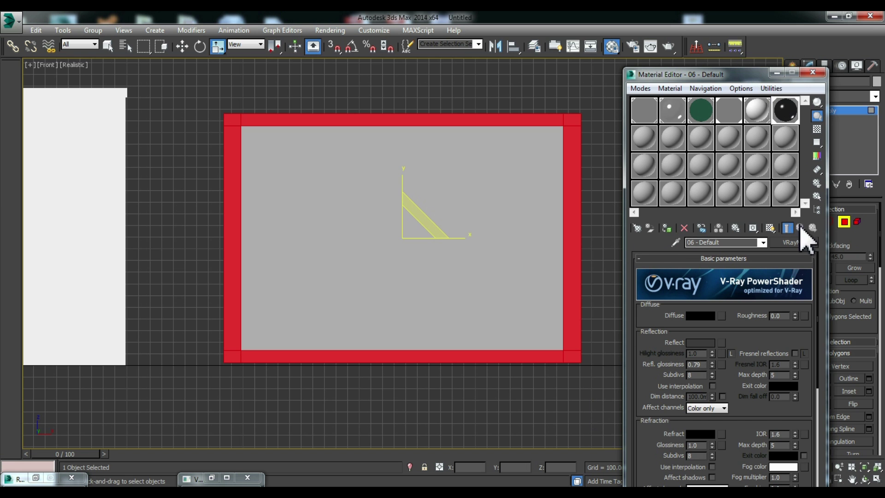
{"action": "left_click", "coordinate": [776, 72]}
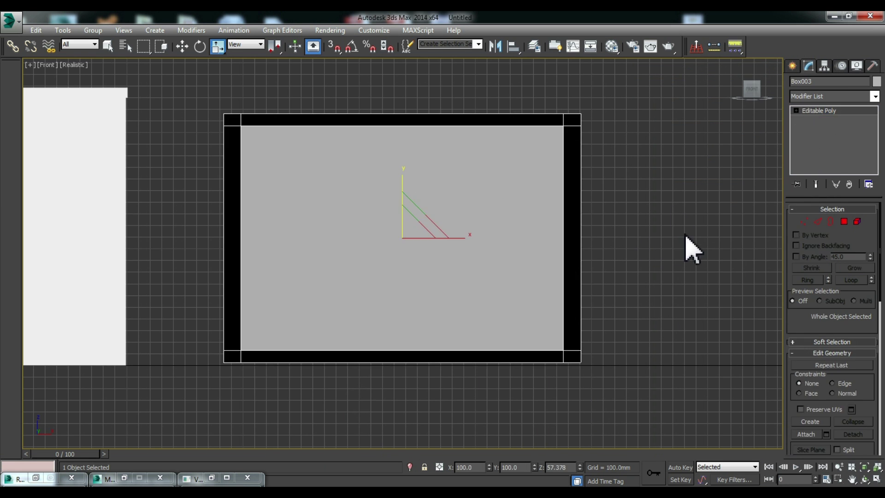
Slide the framed panel against the room wall in the wireframe Top view
{"action": "key", "text": "t"}
{"action": "key", "text": "F3"}
{"action": "scroll", "coordinate": [617, 272], "scroll_direction": "down", "scroll_amount": 5}
{"action": "key", "text": "w"}
{"action": "mouse_move", "coordinate": [632, 227]}
{"action": "left_mouse_down"}
{"action": "mouse_move", "coordinate": [475, 210]}
{"action": "mouse_move", "coordinate": [444, 197]}
{"action": "left_mouse_up"}
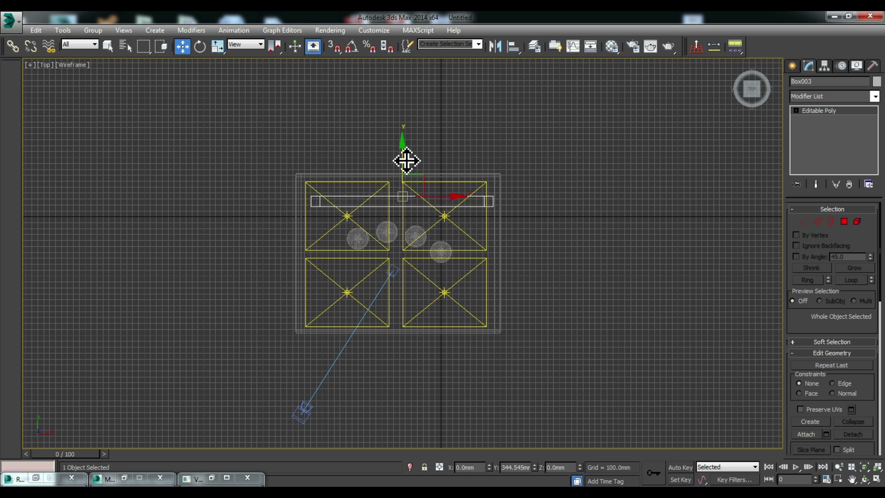
{"action": "left_click", "coordinate": [419, 406]}
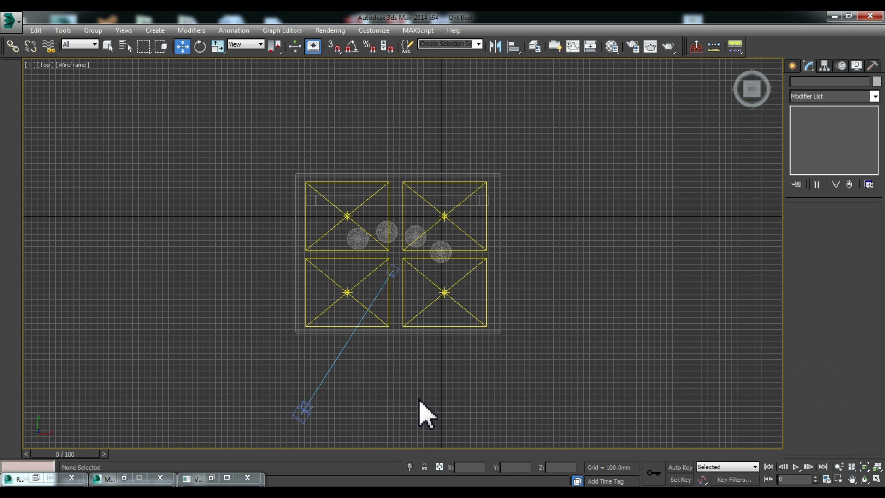
Render the V-Ray camera view in a full-screen V-Ray frame buffer
{"action": "key", "text": "c"}
{"action": "left_click", "coordinate": [504, 400]}
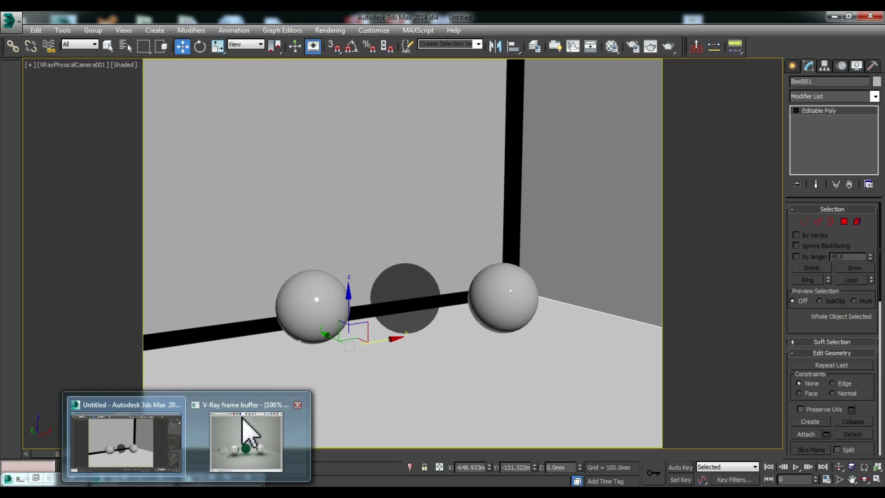
{"action": "left_click", "coordinate": [247, 431]}
{"action": "left_click", "coordinate": [506, 79]}
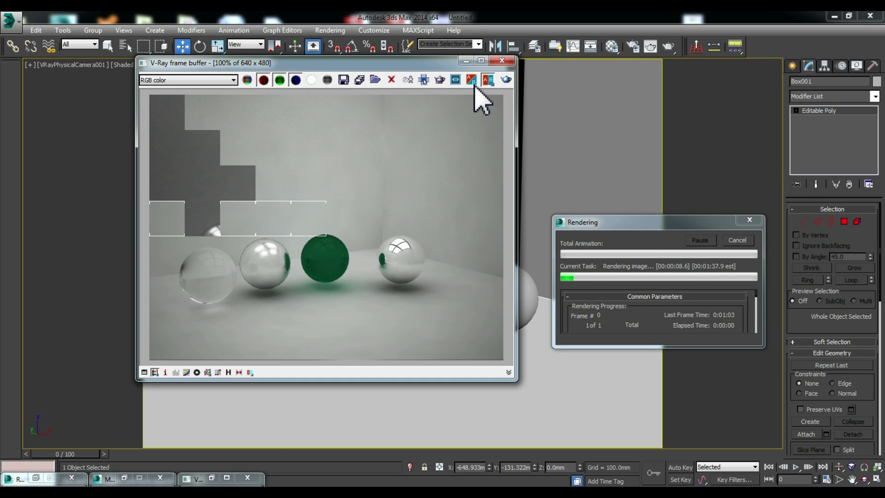
{"action": "left_click", "coordinate": [481, 60]}
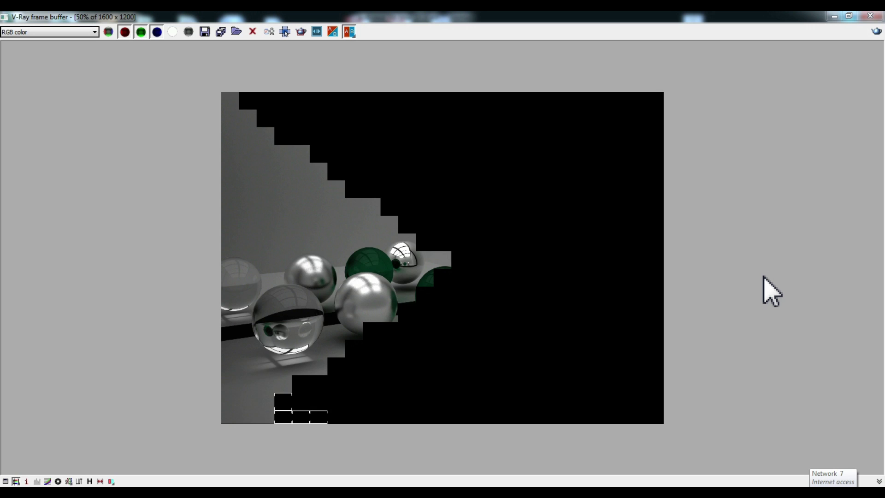
{"action": "right_click", "coordinate": [566, 488]}
{"action": "left_click", "coordinate": [588, 442]}
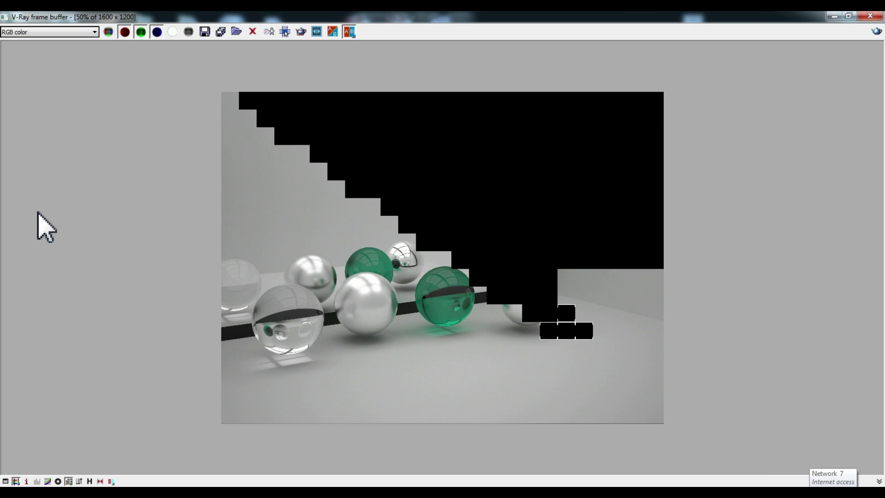
{"action": "right_click", "coordinate": [566, 489]}
{"action": "left_click", "coordinate": [593, 440]}
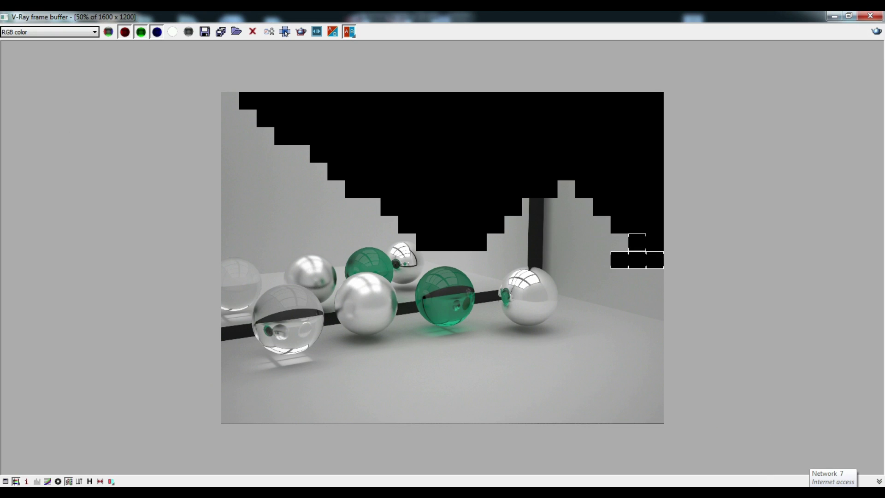